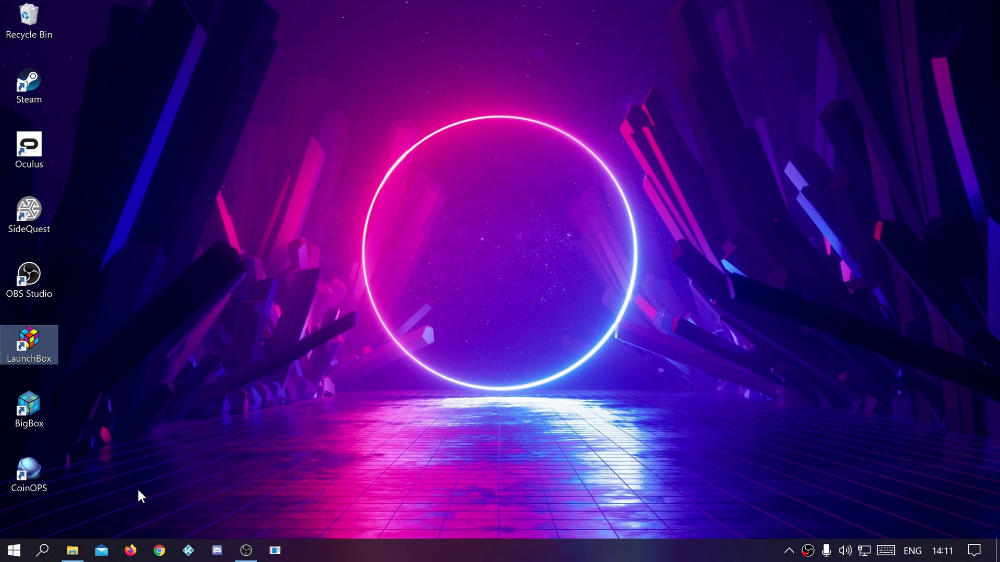
Browse the Light Gun Games and Light Gun Pc Games folders on the LaunchBox (J:) drive.
left_click(78, 553)
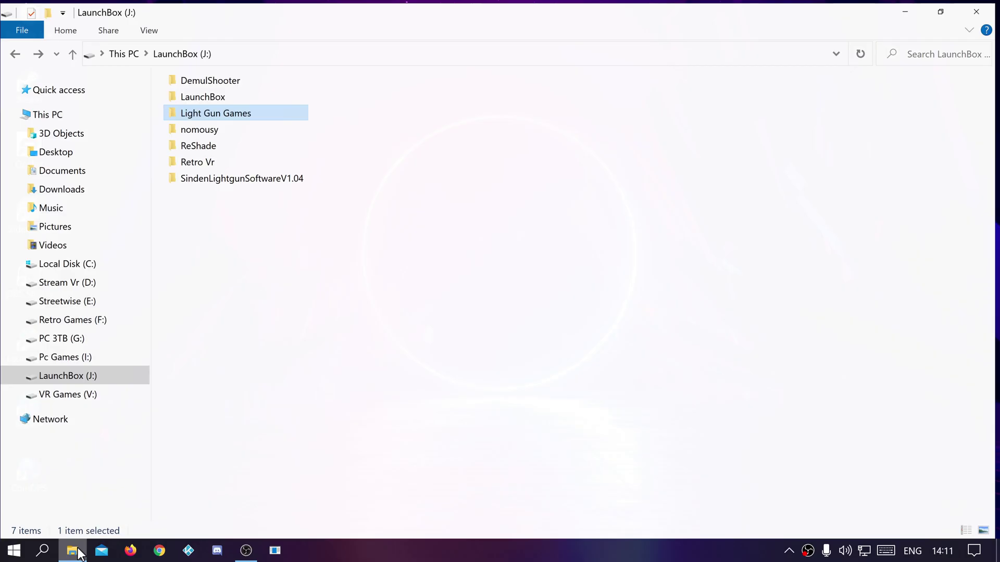
left_click(56, 376)
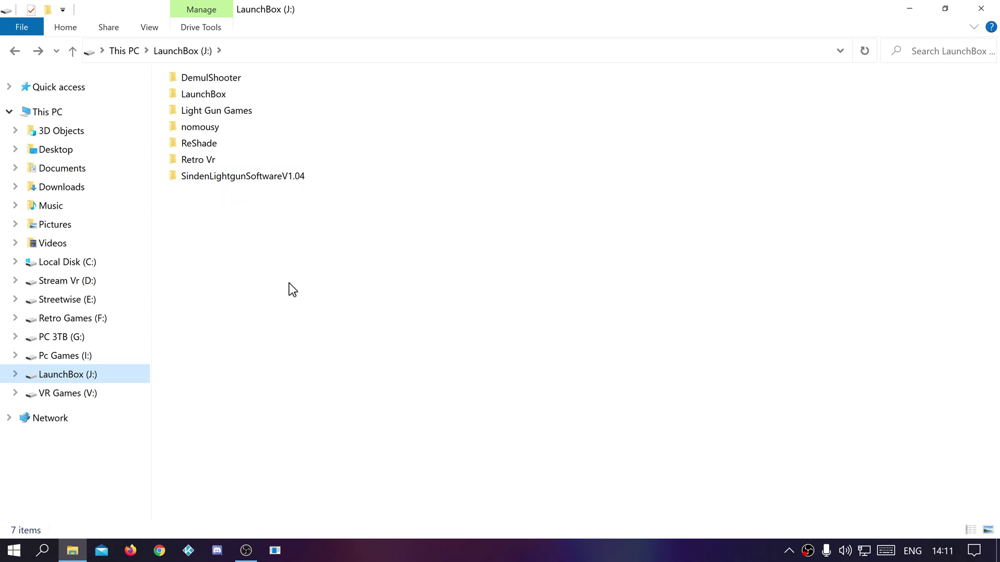
double_click(208, 115)
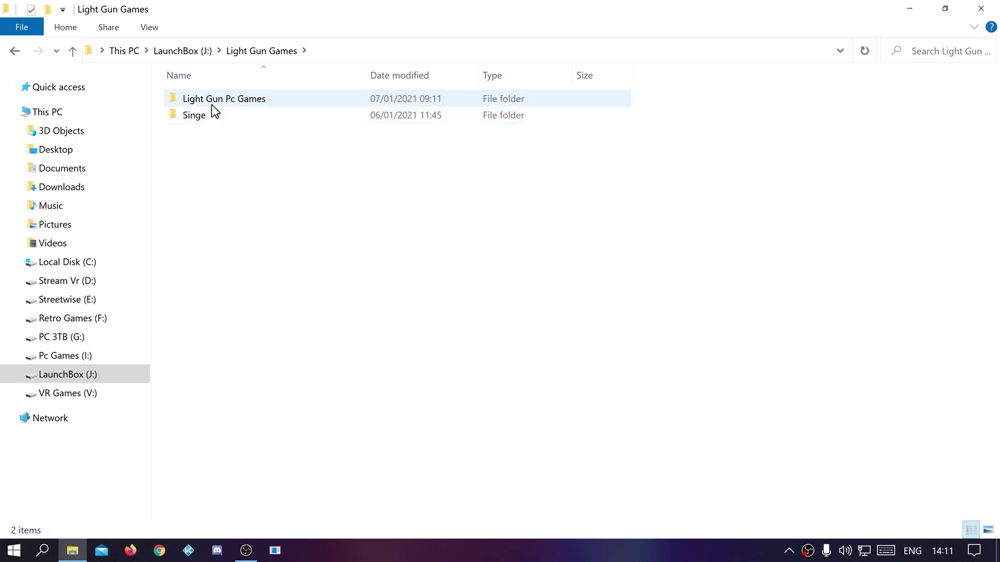
double_click(212, 104)
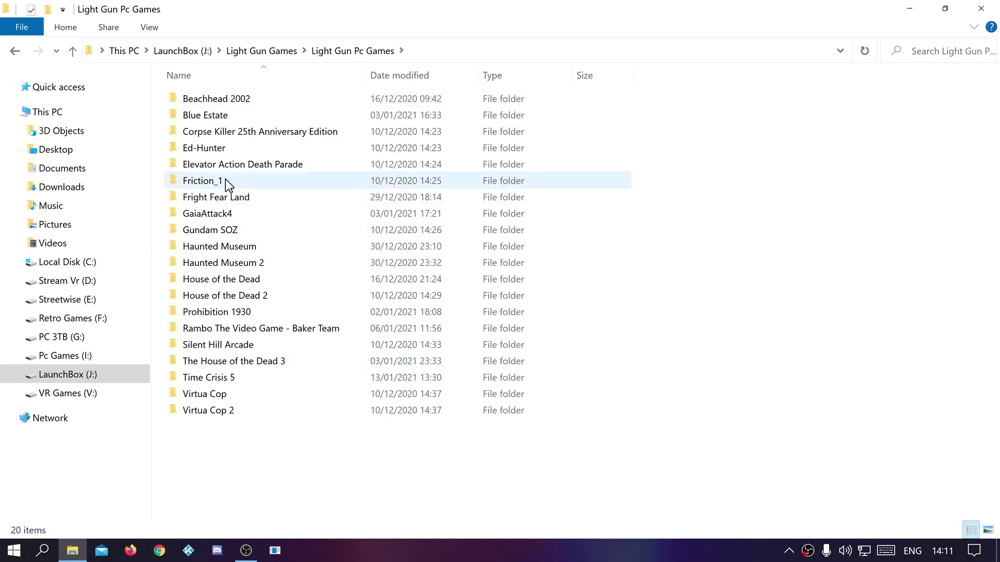
left_click(15, 52)
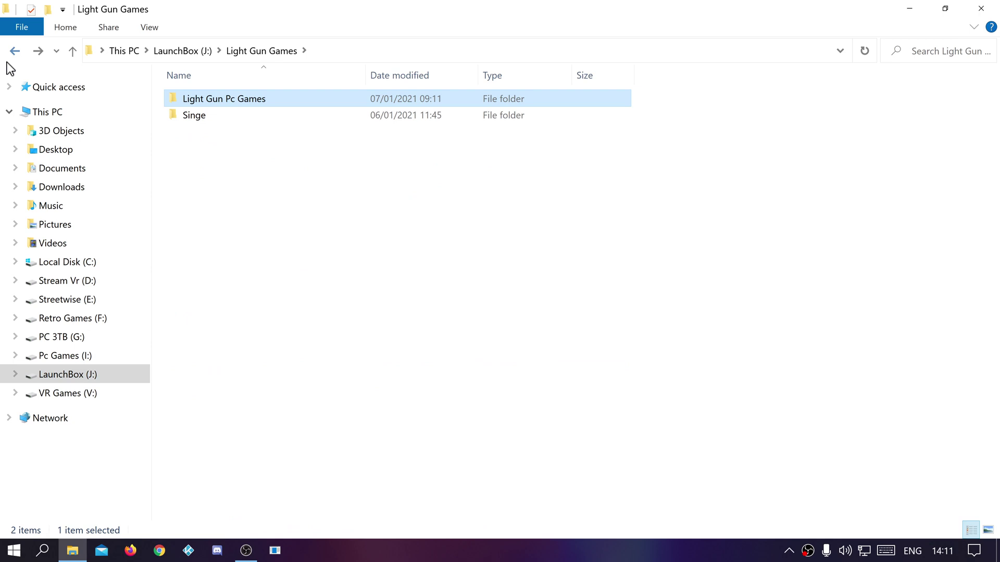
left_click(13, 55)
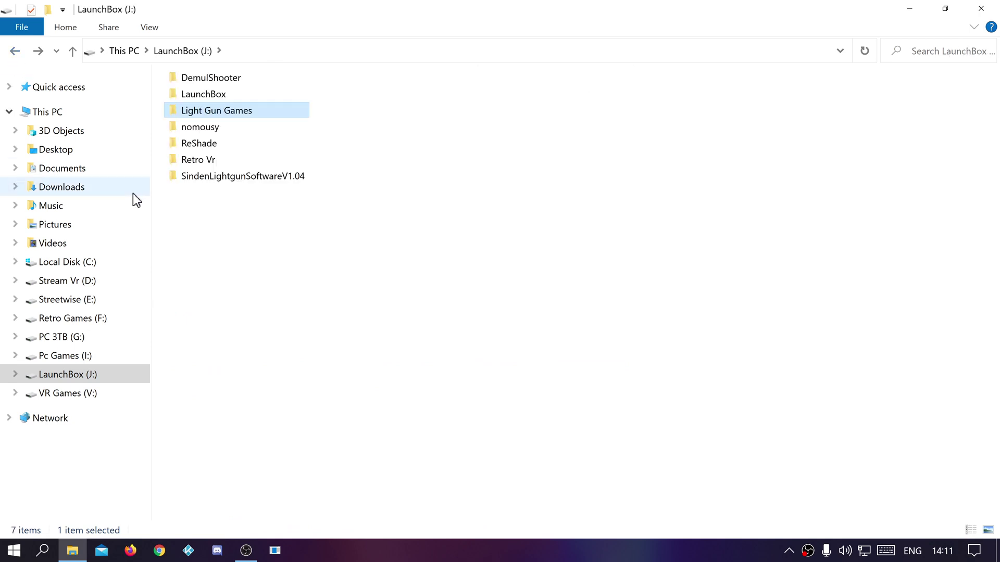
Look through the LaunchBox folder's Games folder, then close File Explorer.
double_click(200, 100)
double_click(200, 165)
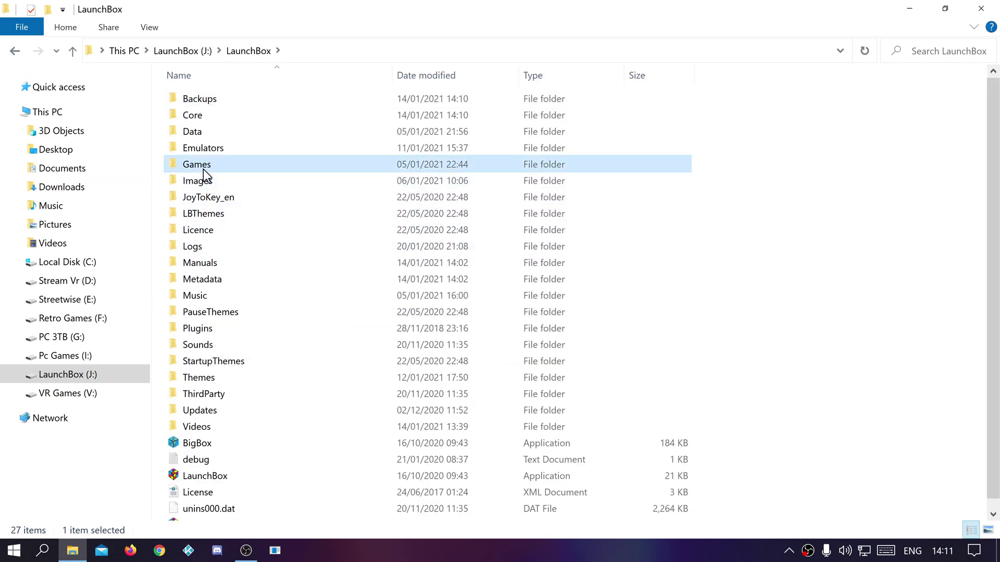
left_click(15, 51)
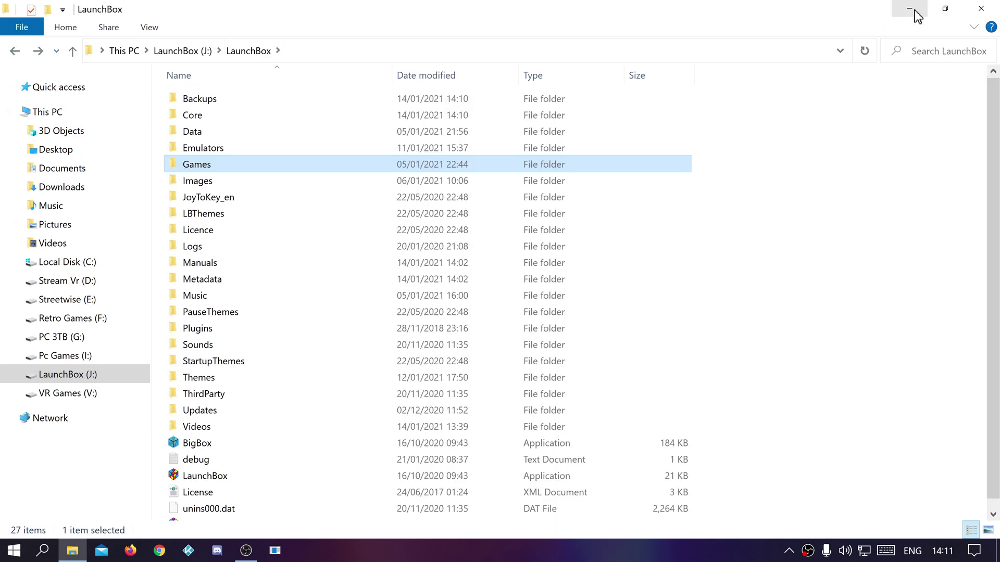
left_click(981, 8)
Launch LaunchBox and scroll through the Arcade game list.
double_click(30, 341)
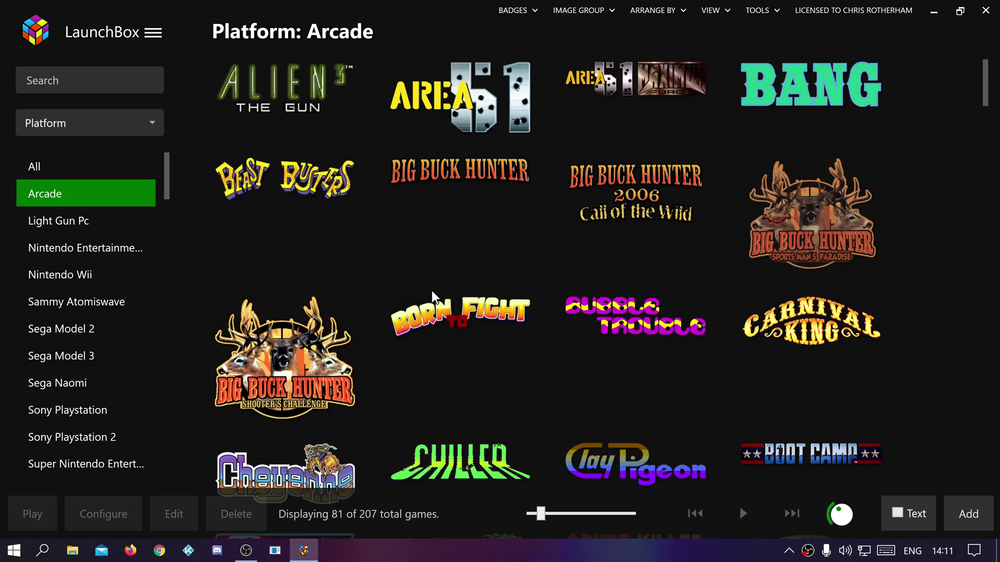
scroll(431, 292, "down", 3)
scroll(425, 324, "up", 5)
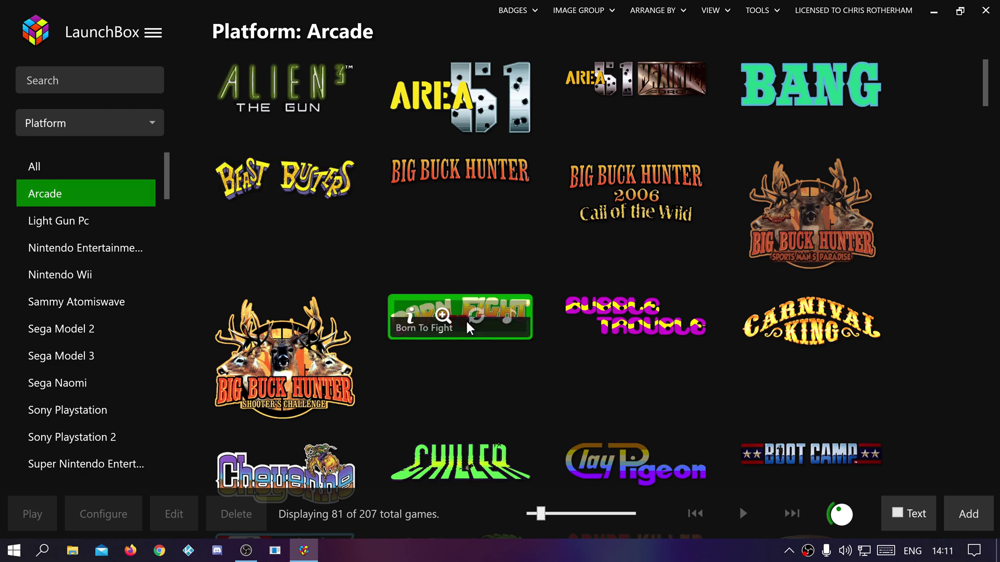
Open Born To Fight's Edit Game dialog on its MAME emulation settings.
right_click(470, 314)
left_click(494, 267)
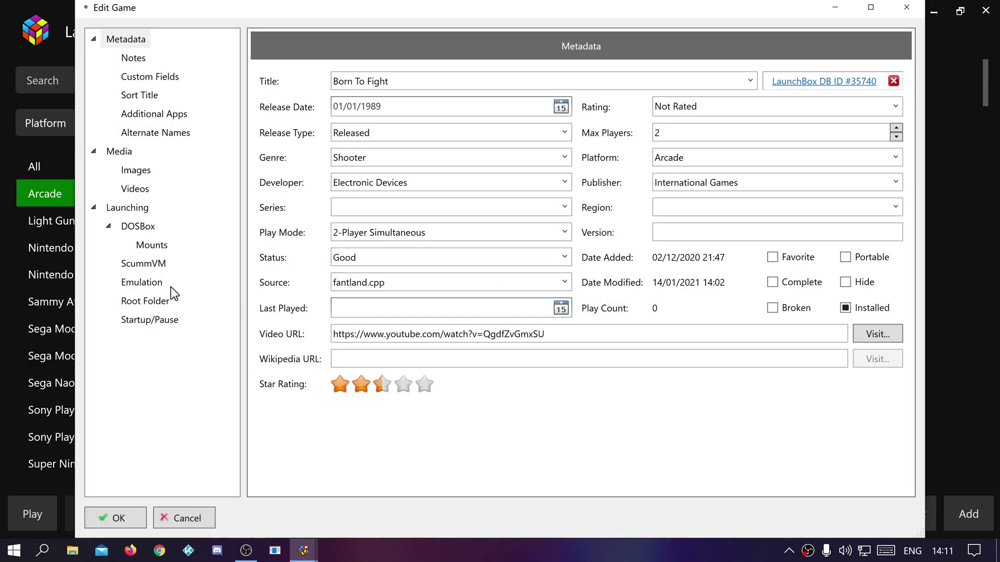
left_click(157, 284)
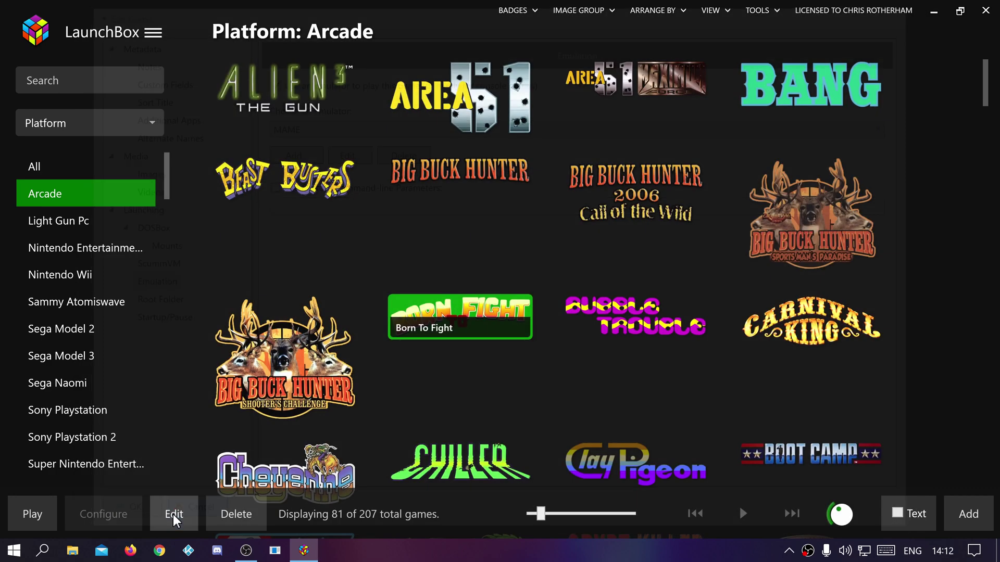
Cancel Born To Fight's editor, then confirm Haunted Museum launches Museum.bat with no emulator.
left_click(177, 520)
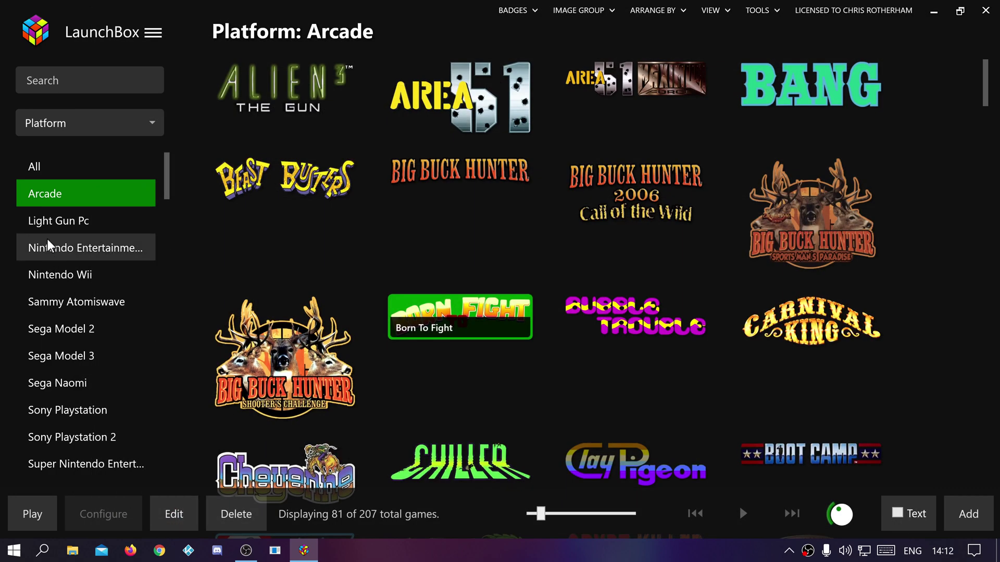
left_click(56, 227)
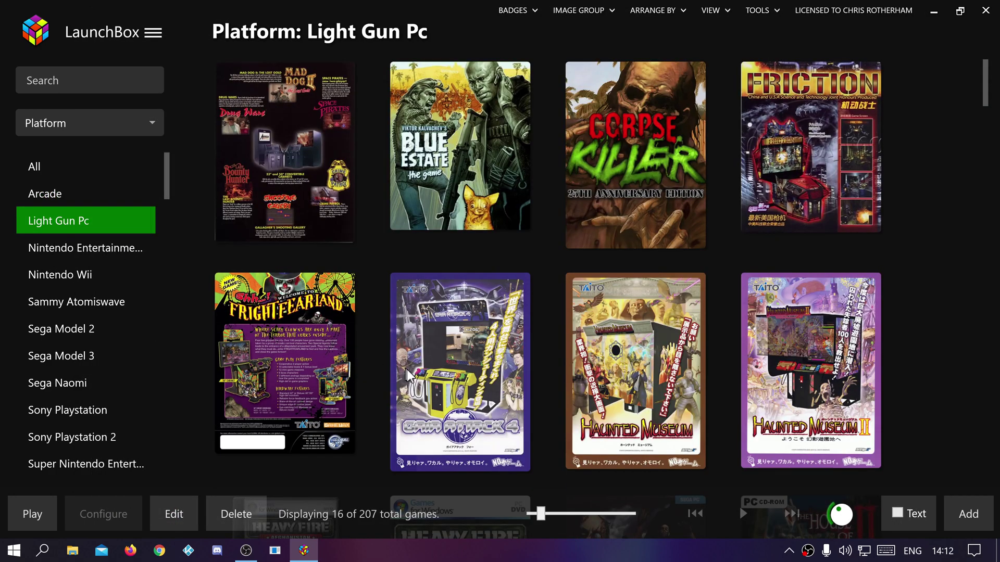
right_click(589, 401)
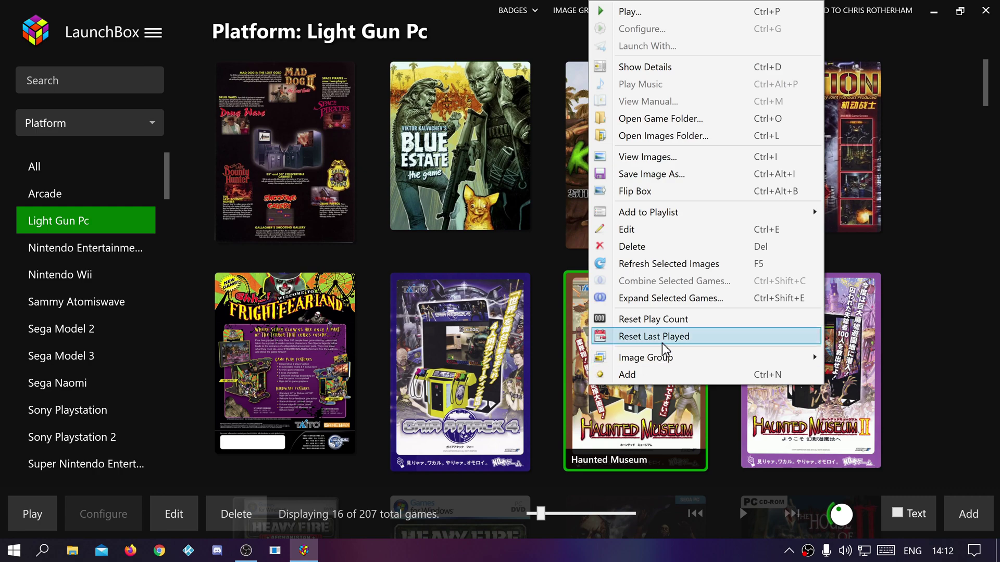
left_click(630, 230)
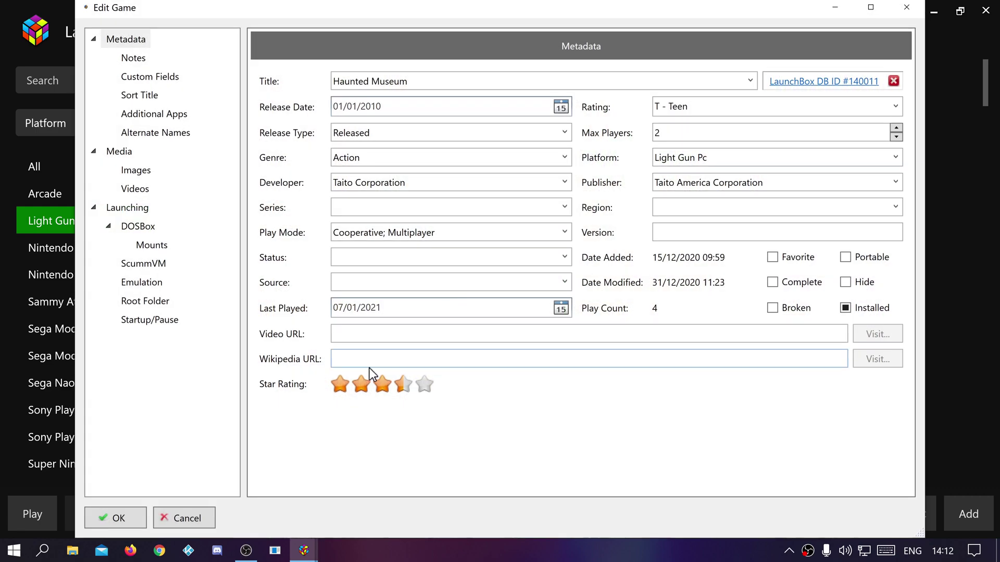
left_click(145, 285)
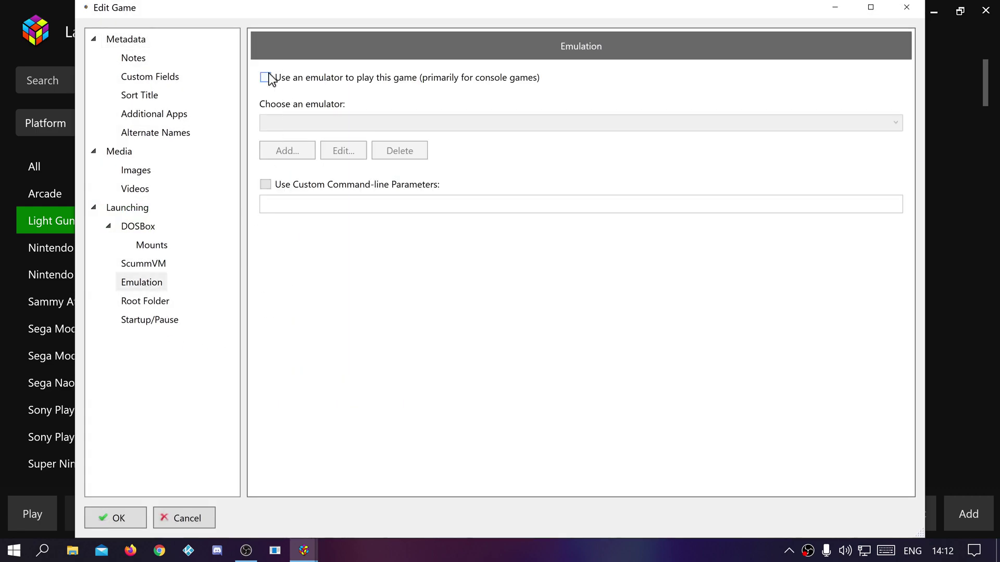
left_click(125, 208)
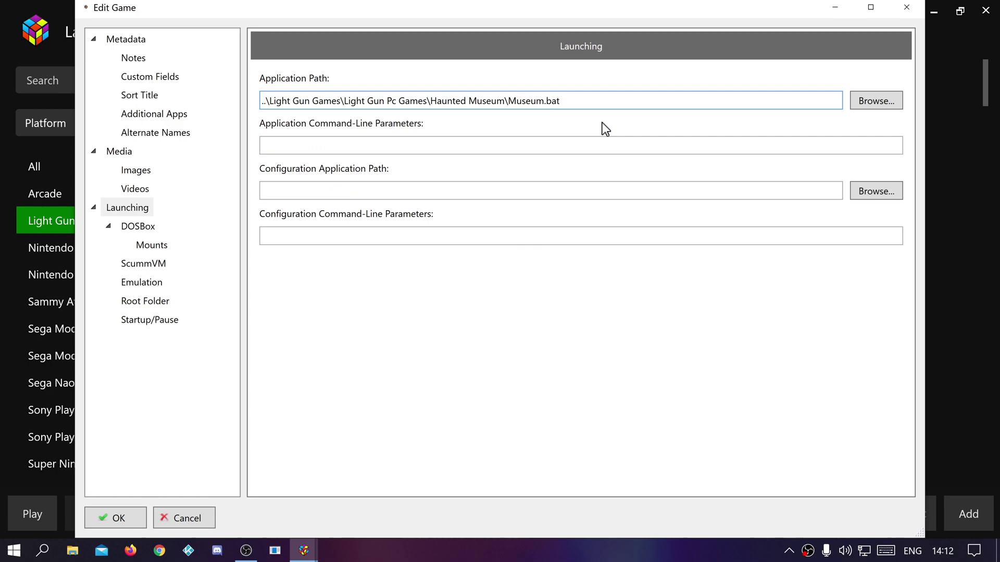
left_click(132, 510)
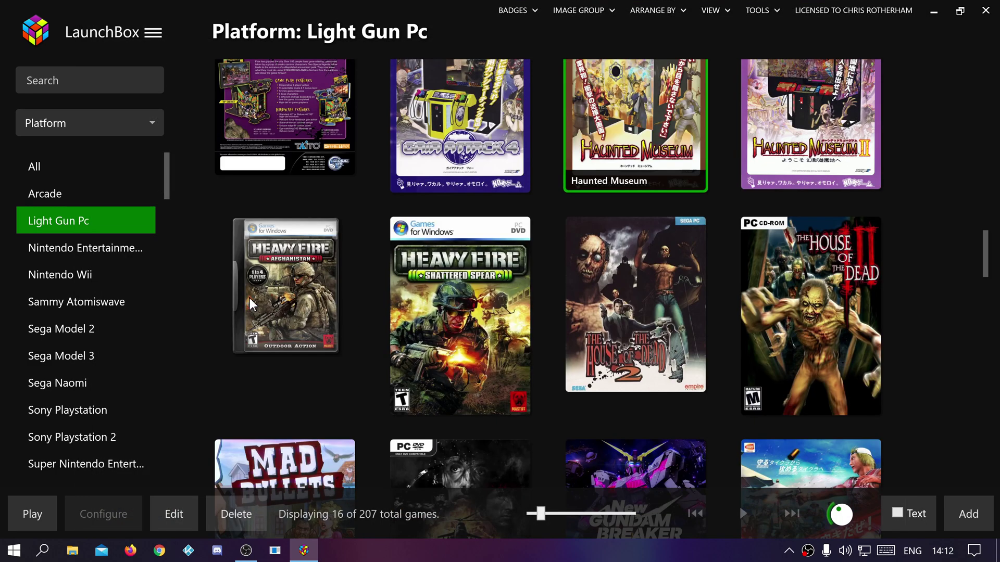
Check and confirm Duck Hunt's Mesen emulation settings in the Nintendo Entertainment System list.
left_click(99, 251)
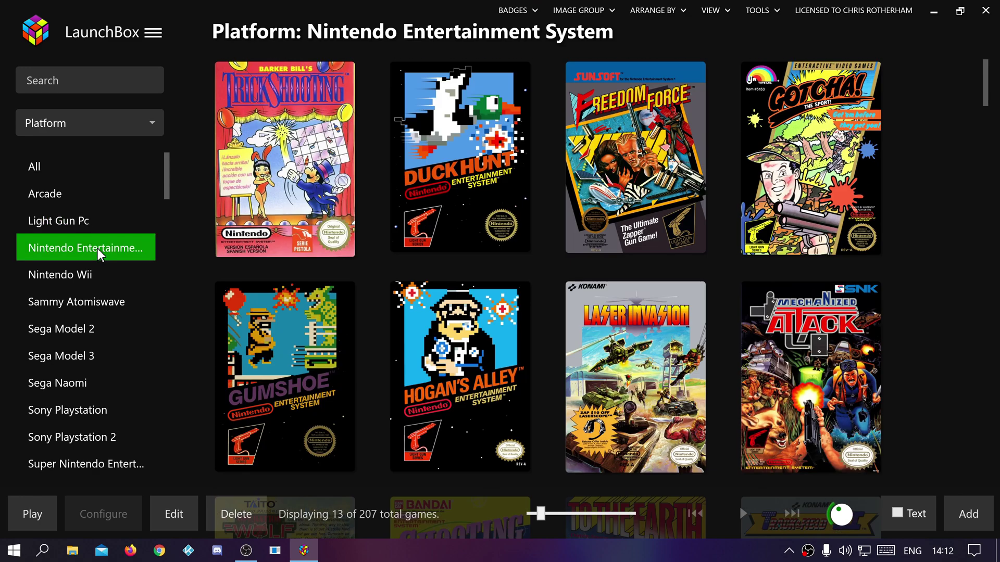
left_click(445, 191)
right_click(442, 191)
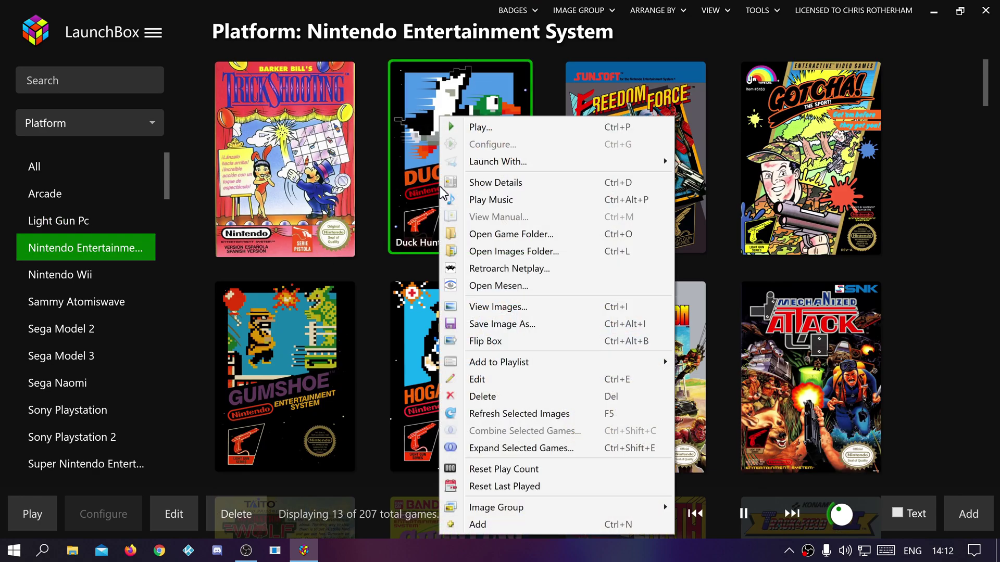
left_click(478, 380)
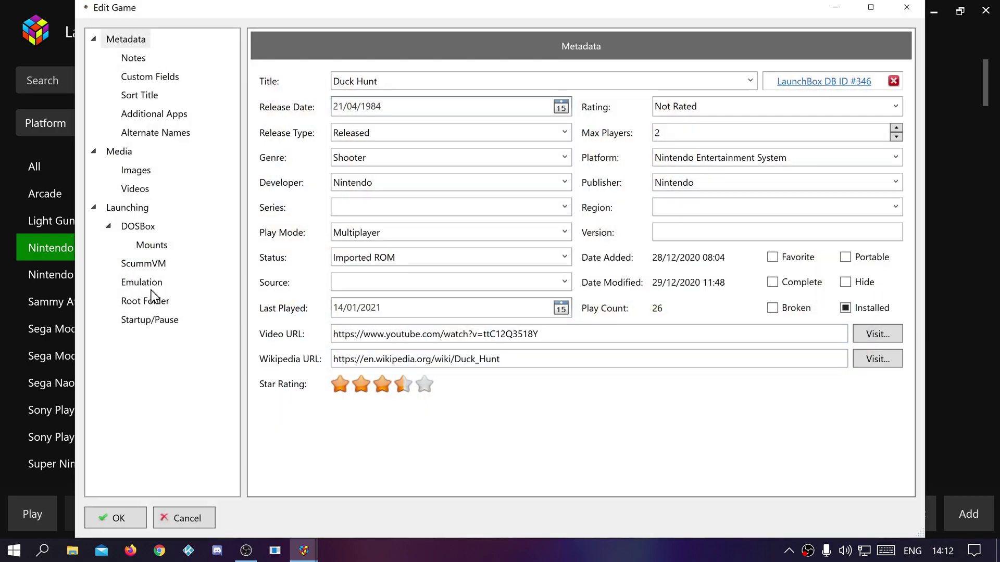
left_click(153, 283)
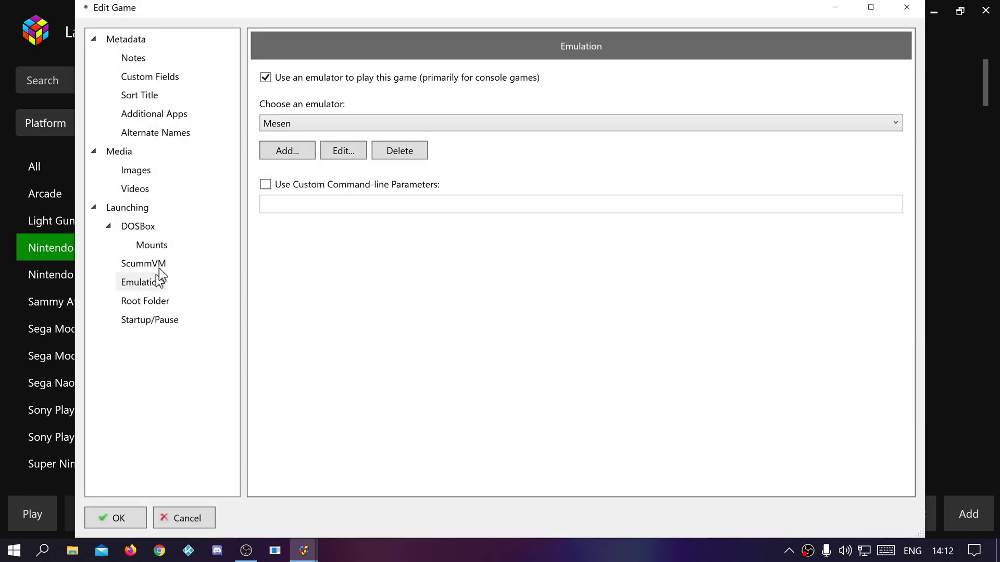
left_click(117, 517)
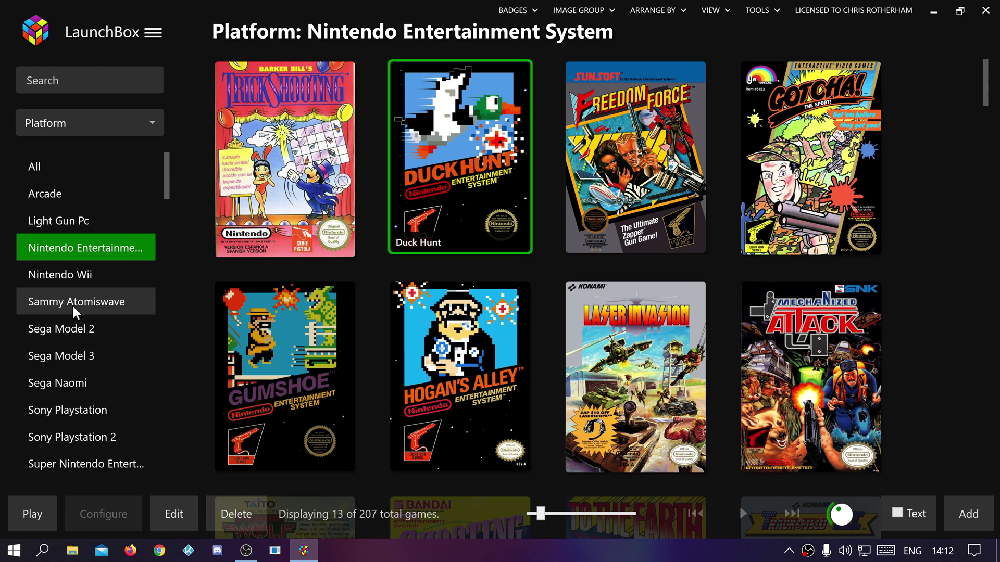
Check and confirm Dino Strike's emulation settings in the Nintendo Wii list.
left_click(71, 279)
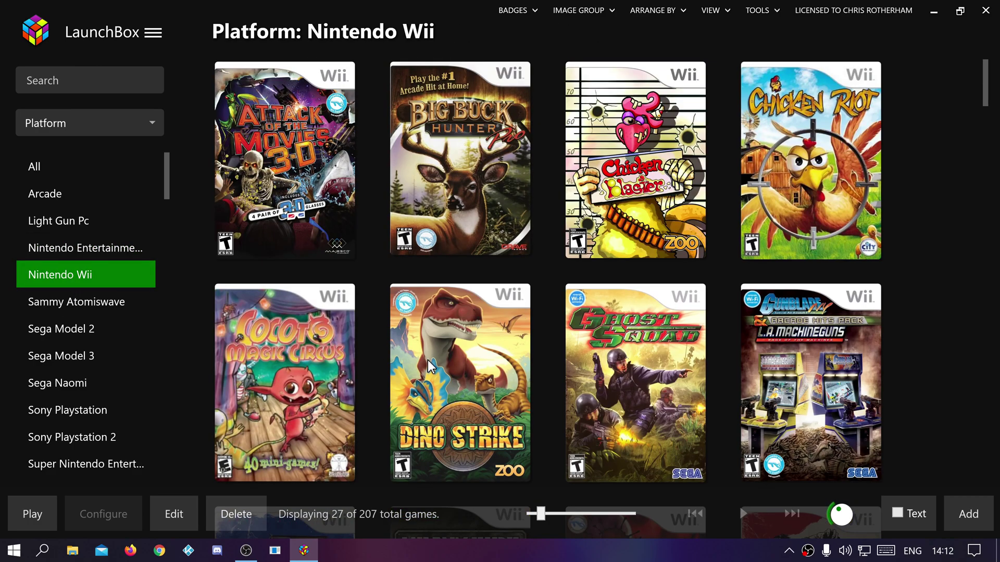
right_click(430, 366)
left_click(486, 262)
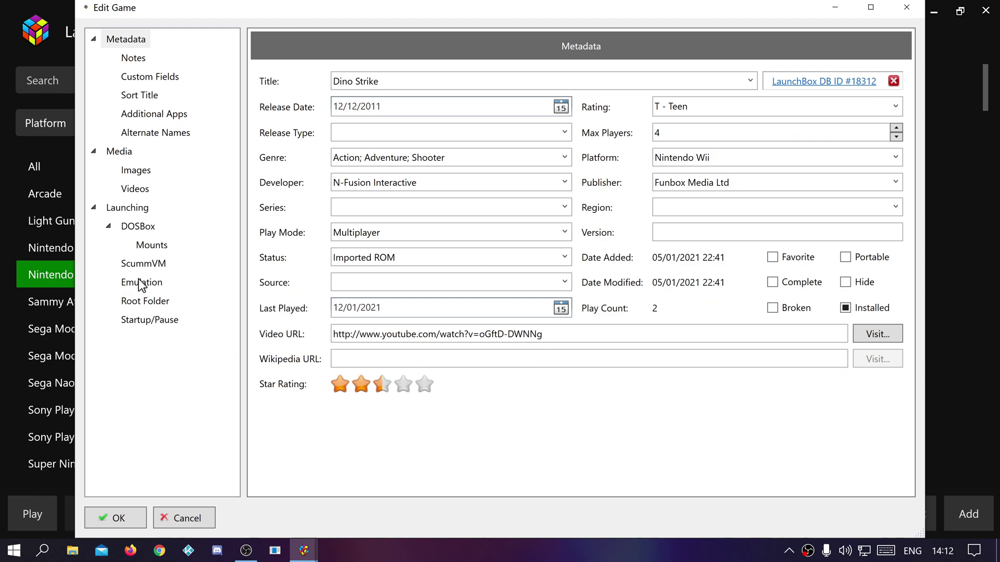
left_click(141, 284)
left_click(123, 516)
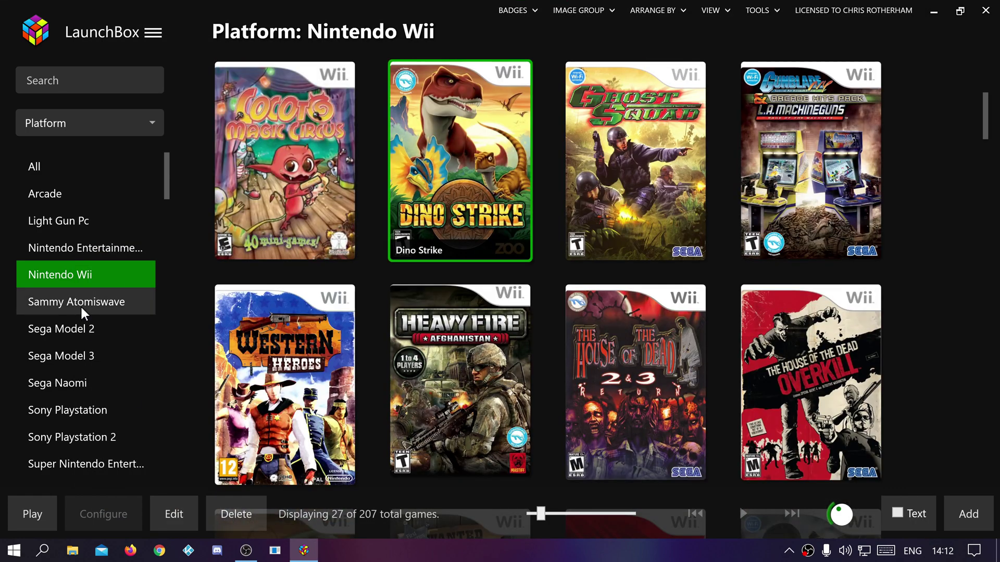
left_click(83, 311)
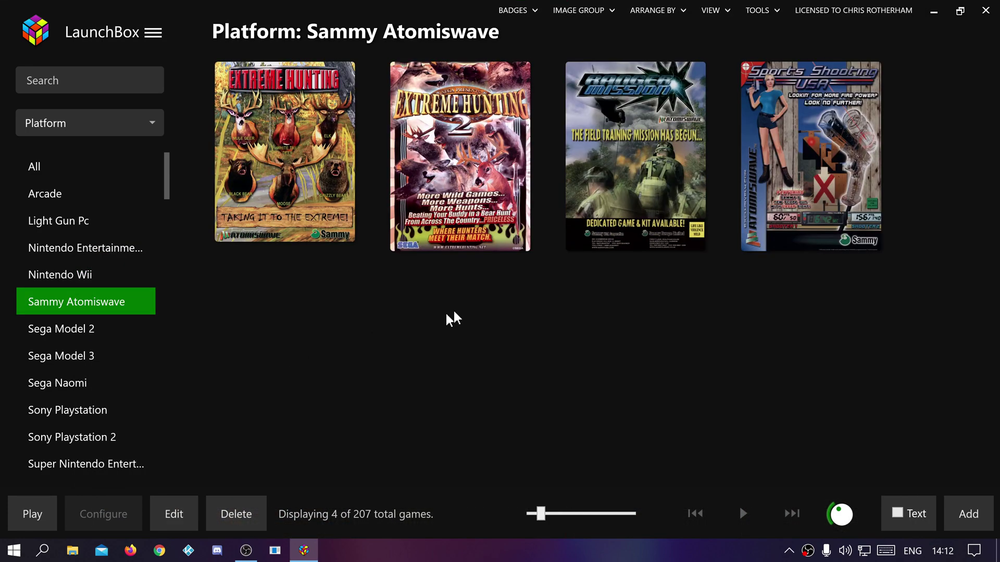
Show Ranger Mission's launch settings: no emulator, path Emulators\Demul\Ranger Mission.bat.
left_click(590, 174)
right_click(590, 175)
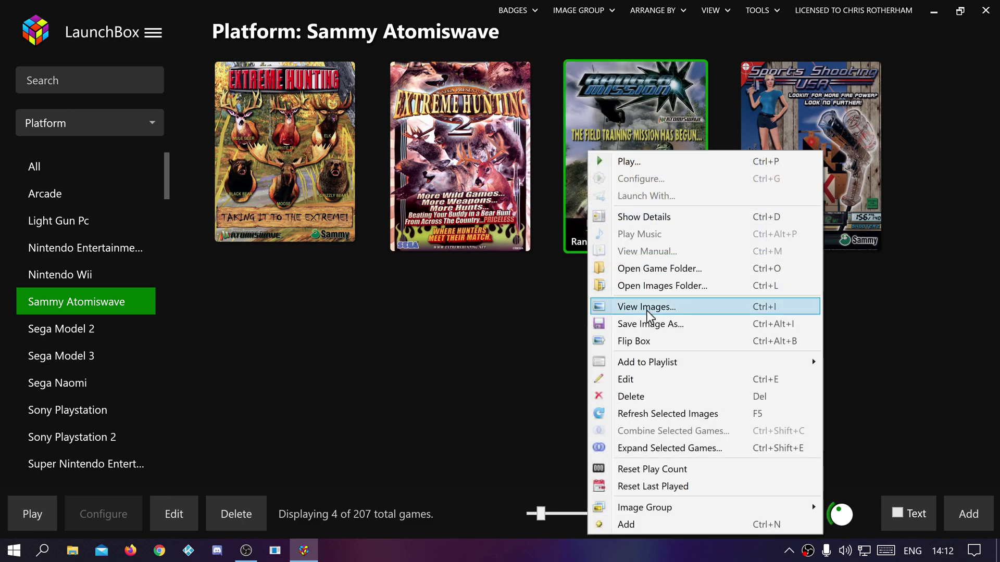
left_click(642, 379)
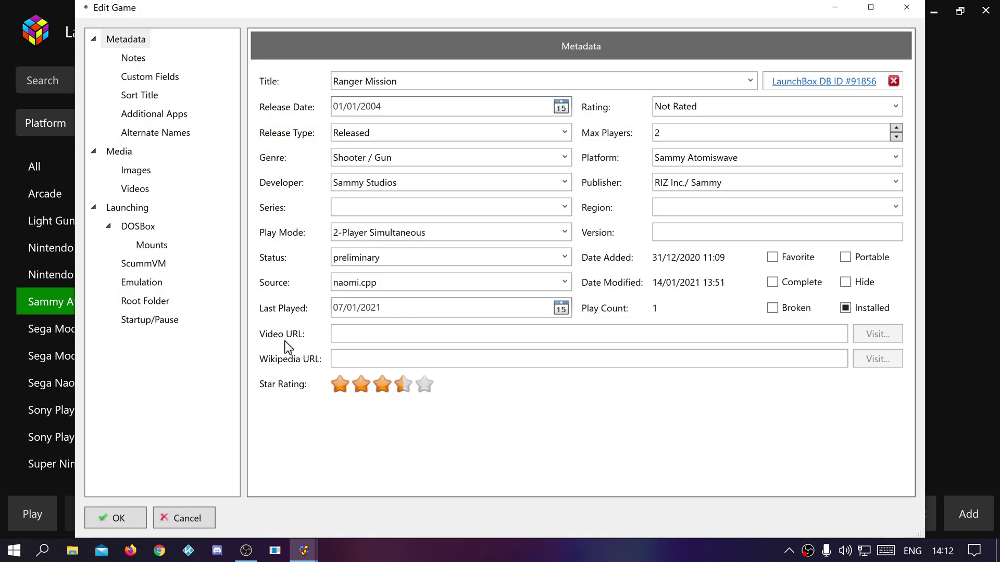
left_click(137, 285)
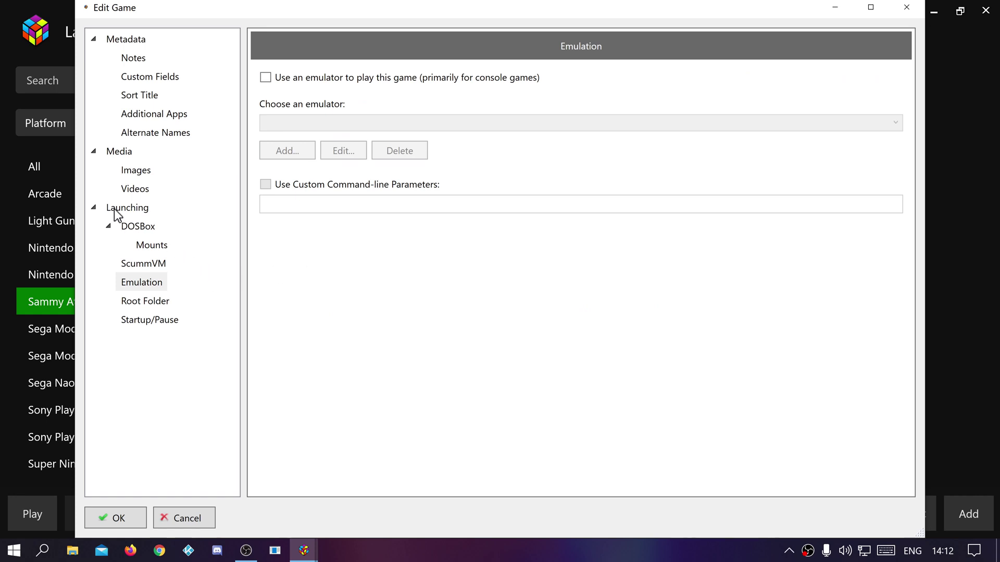
left_click(118, 214)
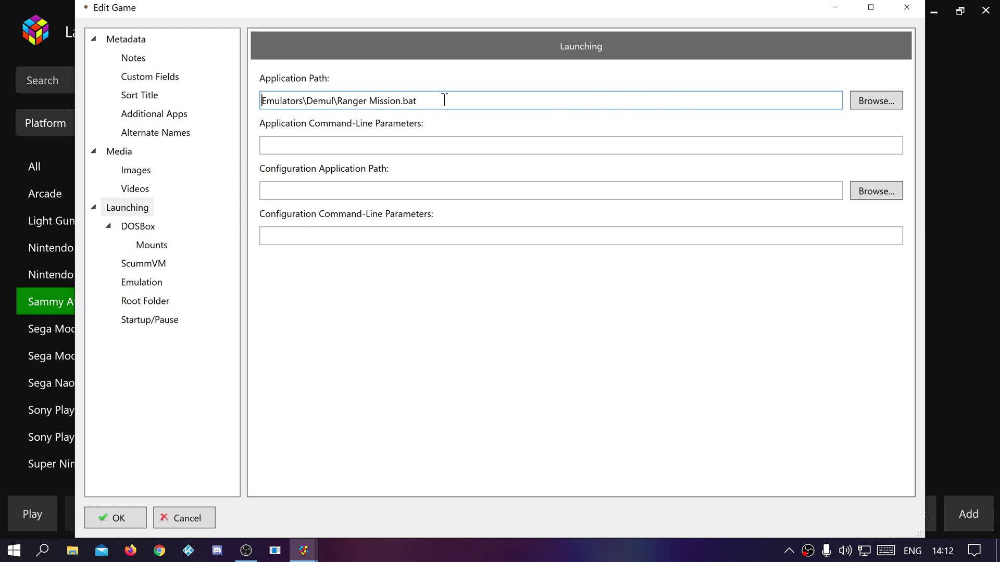
left_click(867, 105)
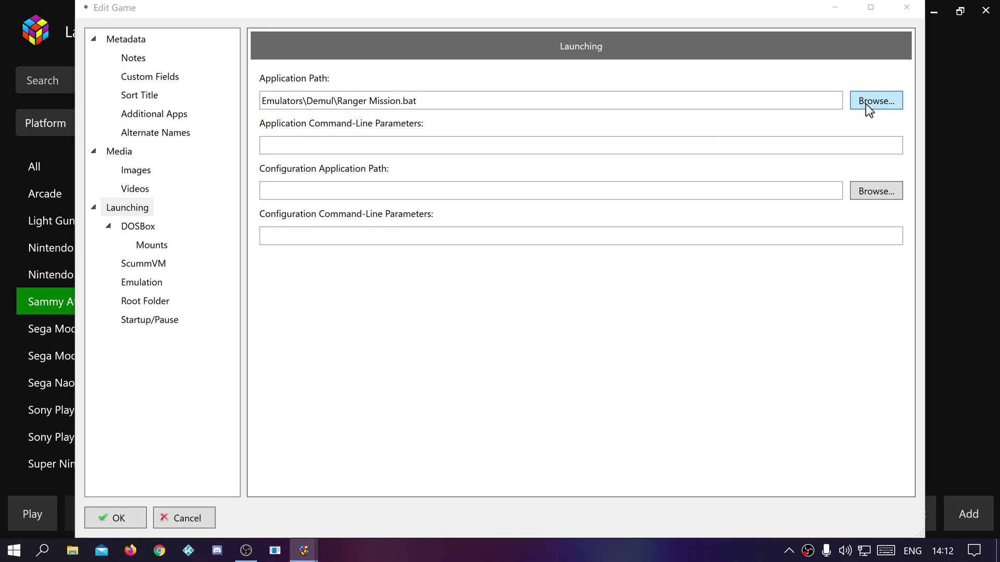
scroll(317, 274, "down", 6)
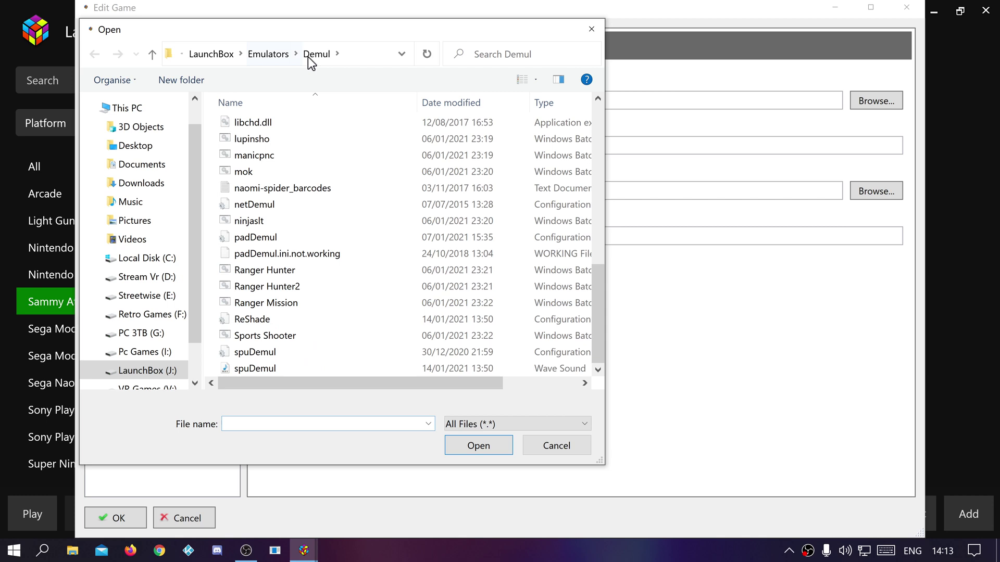
scroll(312, 260, "up", 3)
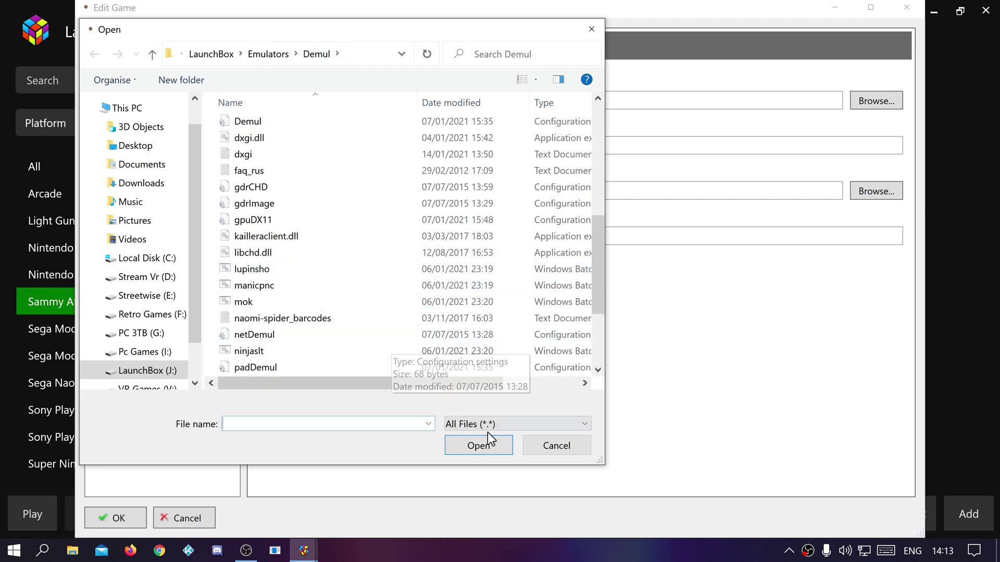
left_click(557, 445)
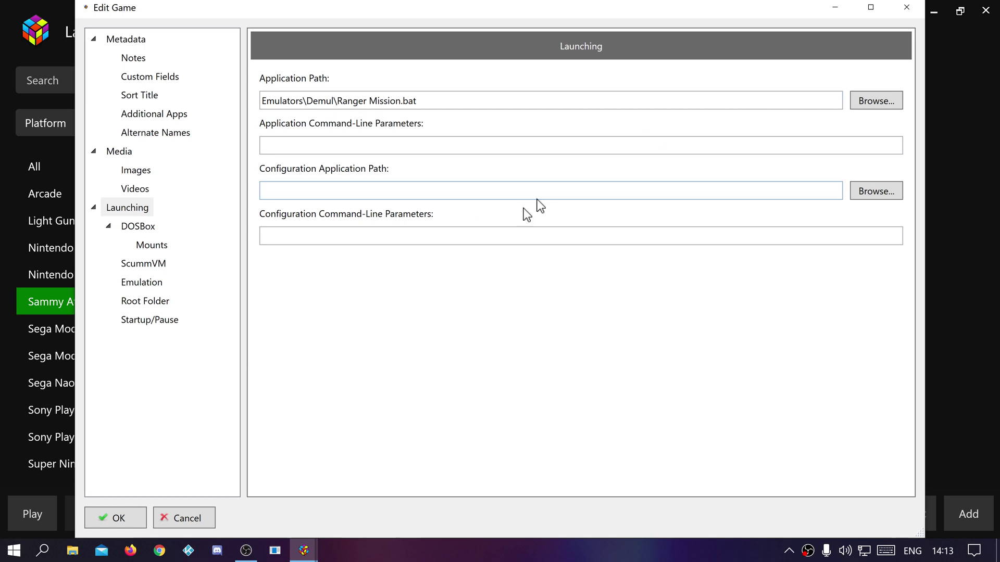
Cancel Ranger Mission's editor, browse Sega Model 2 and Model 3, then list Sega Naomi's games.
left_click(197, 518)
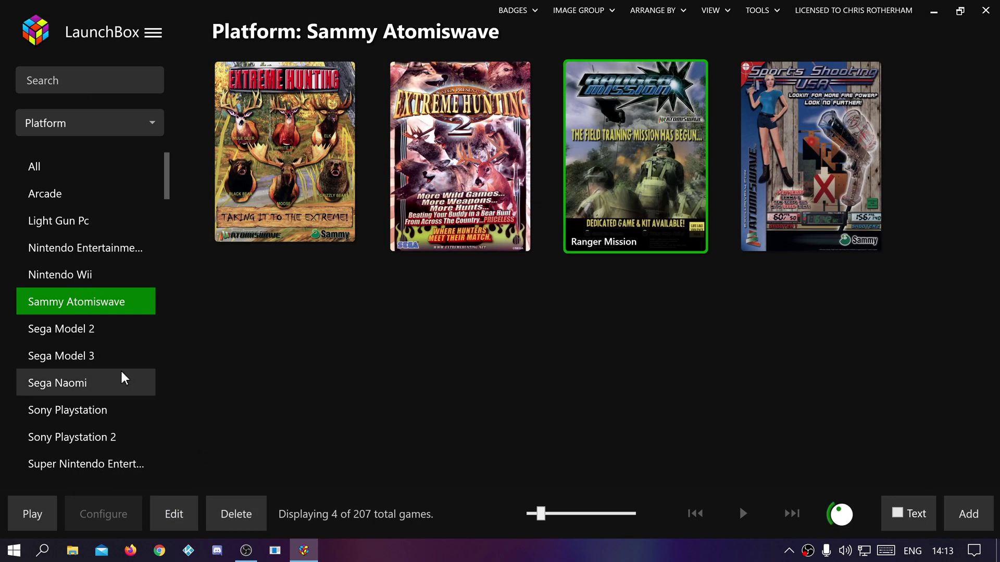
left_click(73, 339)
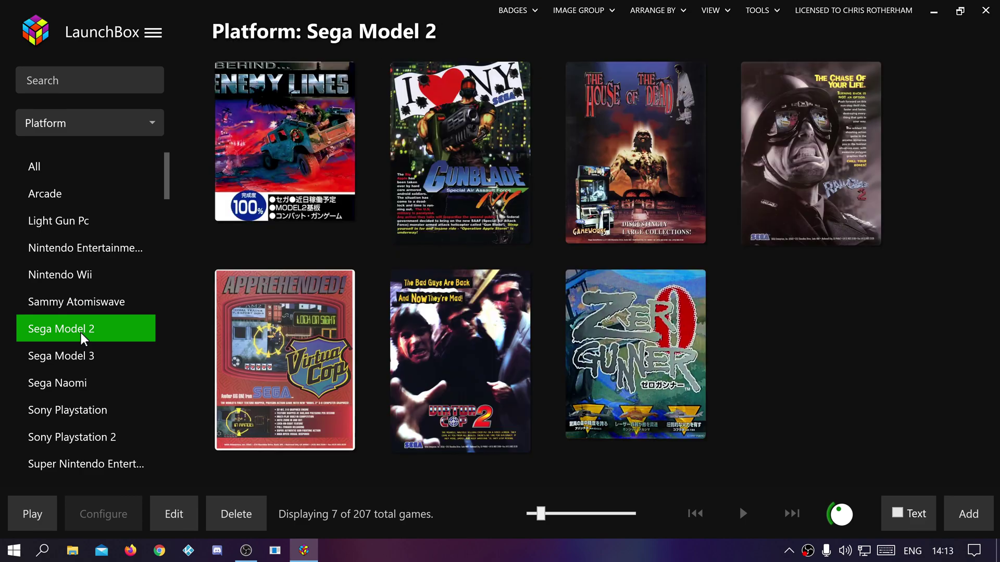
left_click(87, 357)
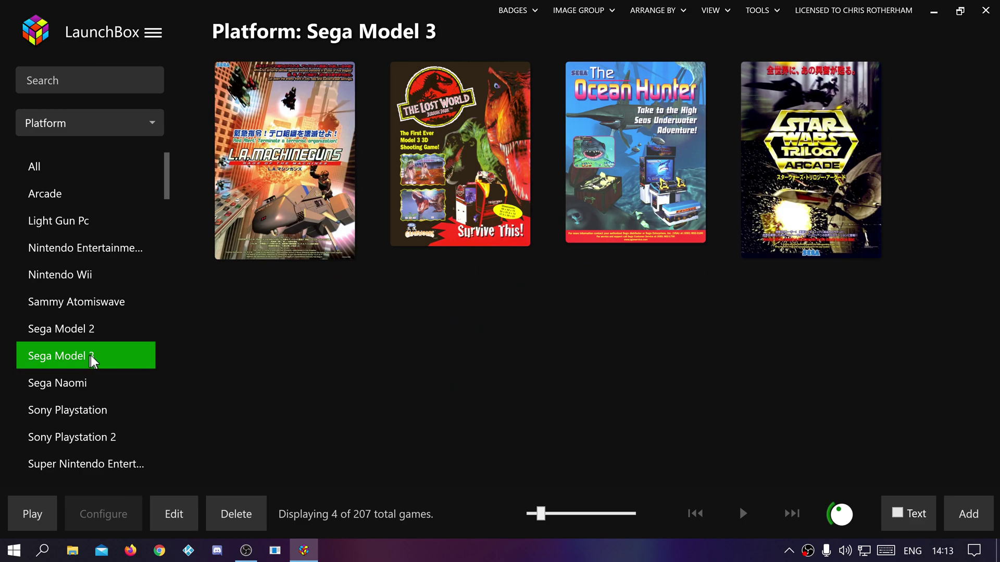
left_click(76, 390)
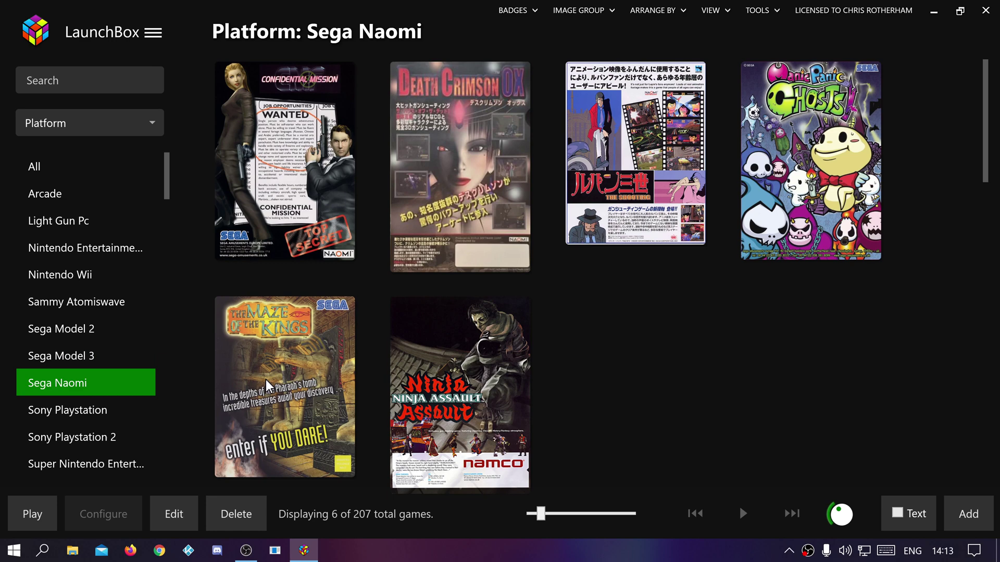
right_click(461, 151)
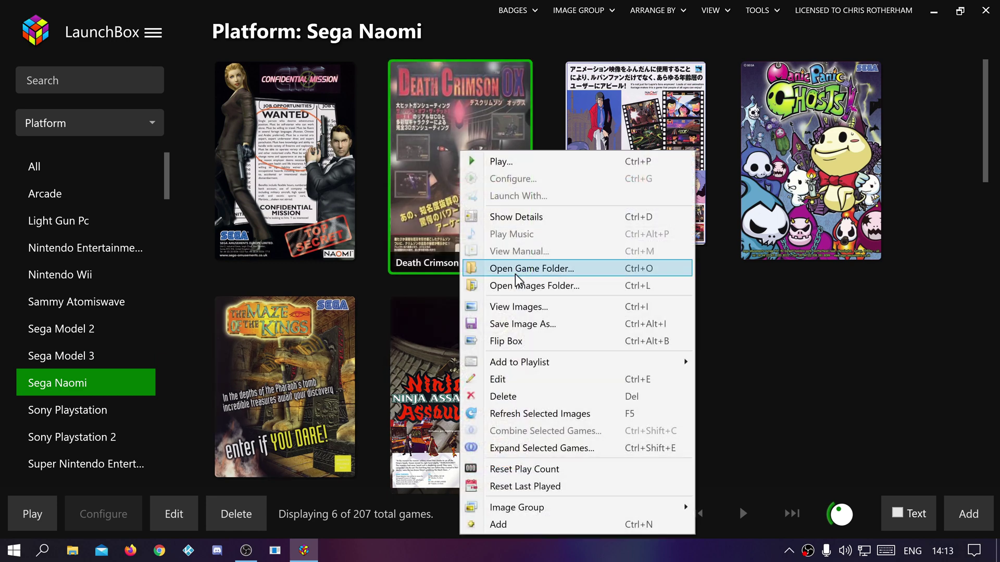
Confirm Death Crimson OX launches Emulators\Demul\deathcox.bat, then show the Sony Playstation games.
left_click(502, 380)
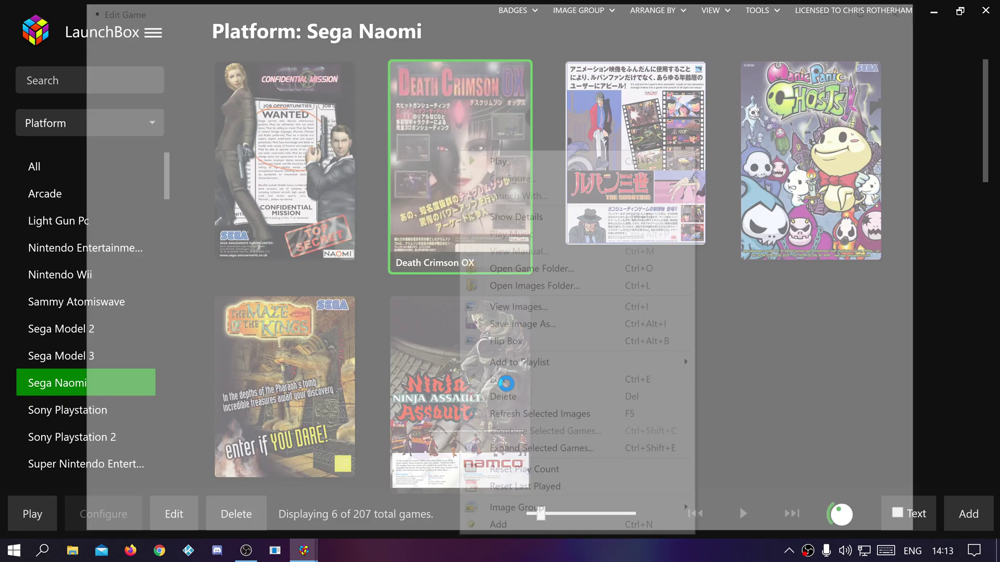
left_click(133, 284)
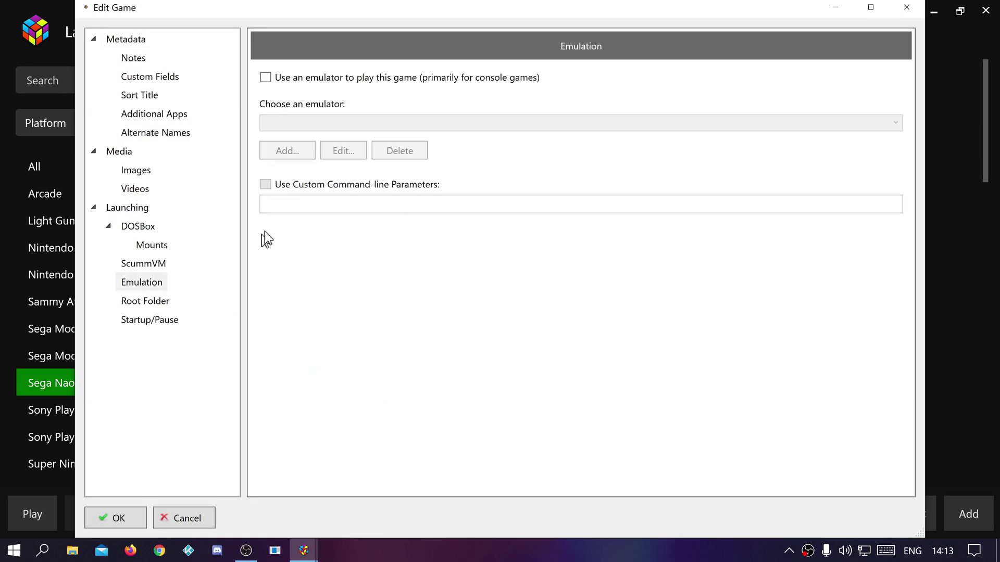
left_click(144, 209)
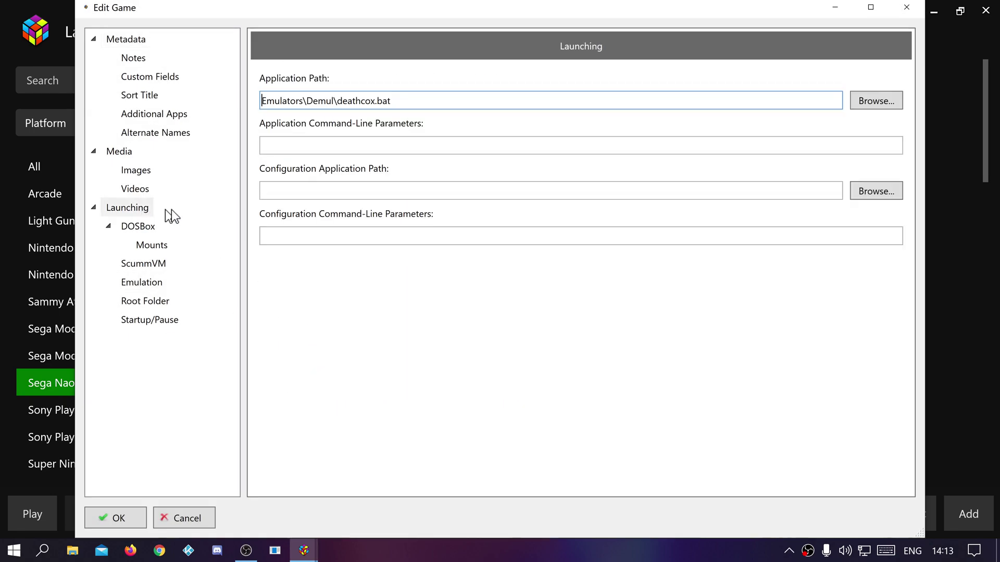
left_click(110, 515)
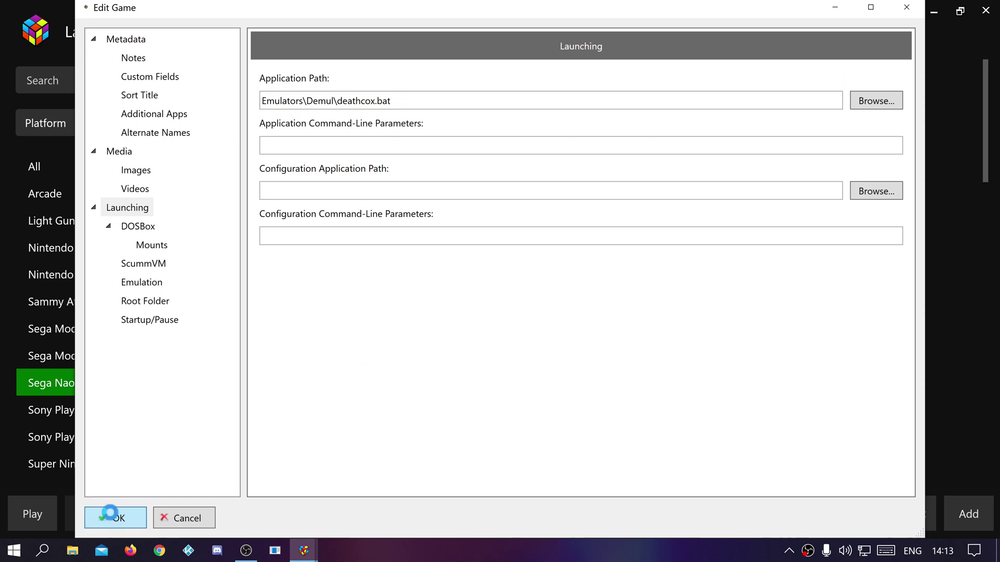
left_click(60, 414)
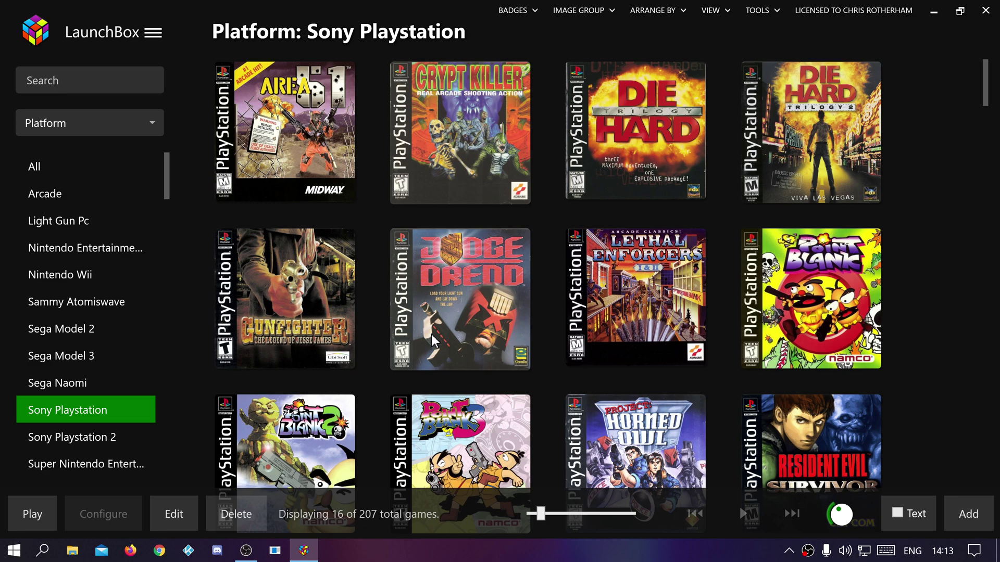
Browse the Sony Playstation 2, Super Nintendo and TeknoParrot platform lists.
right_click(432, 341)
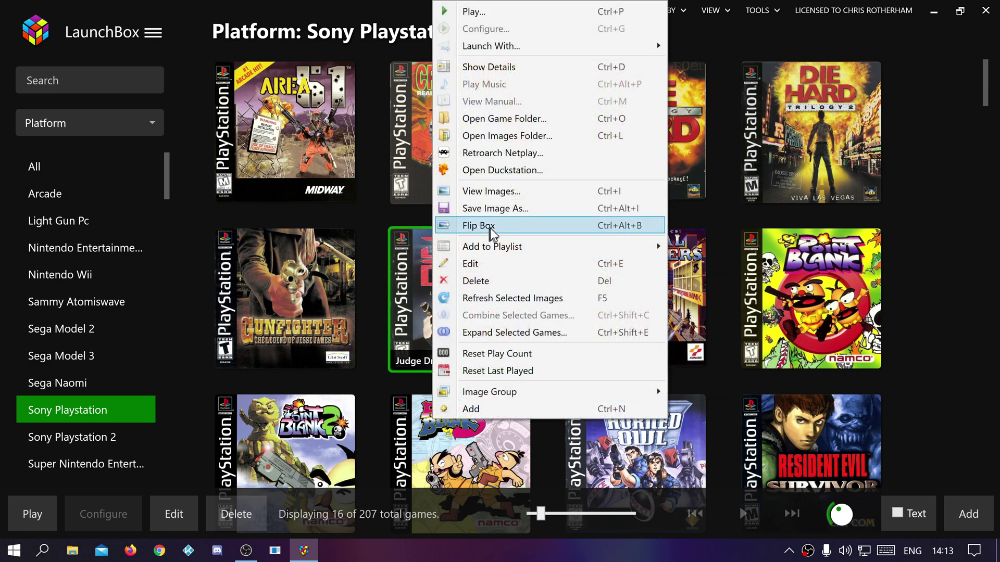
left_click(112, 447)
scroll(144, 485, "down", 2)
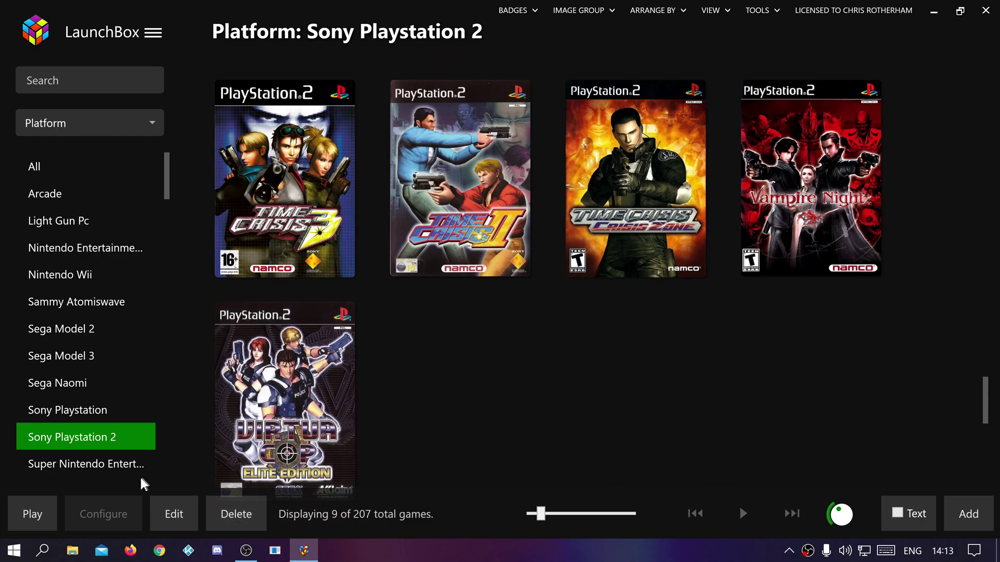
left_click(89, 468)
scroll(167, 375, "down", 2)
mouse_move(333, 337)
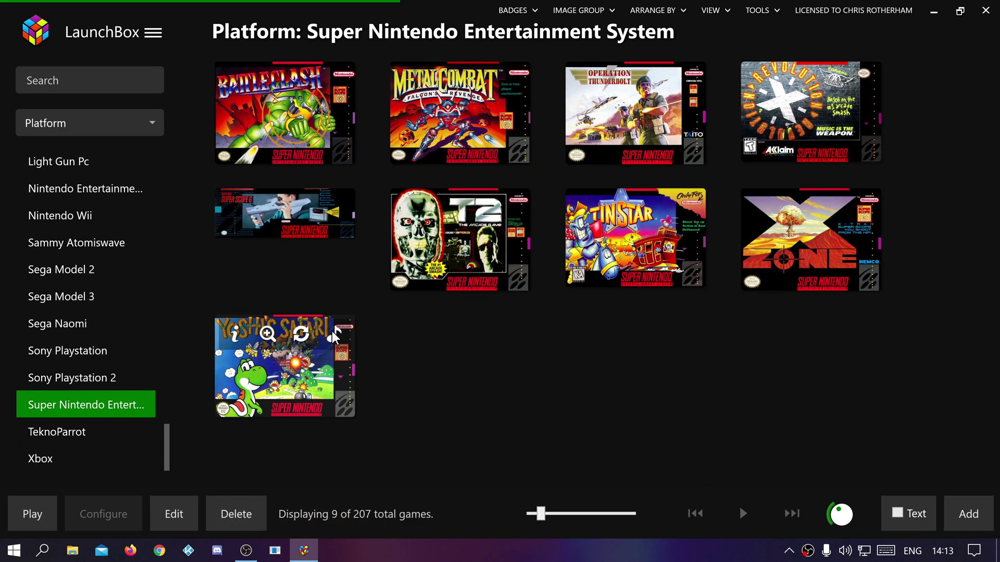
left_click(79, 431)
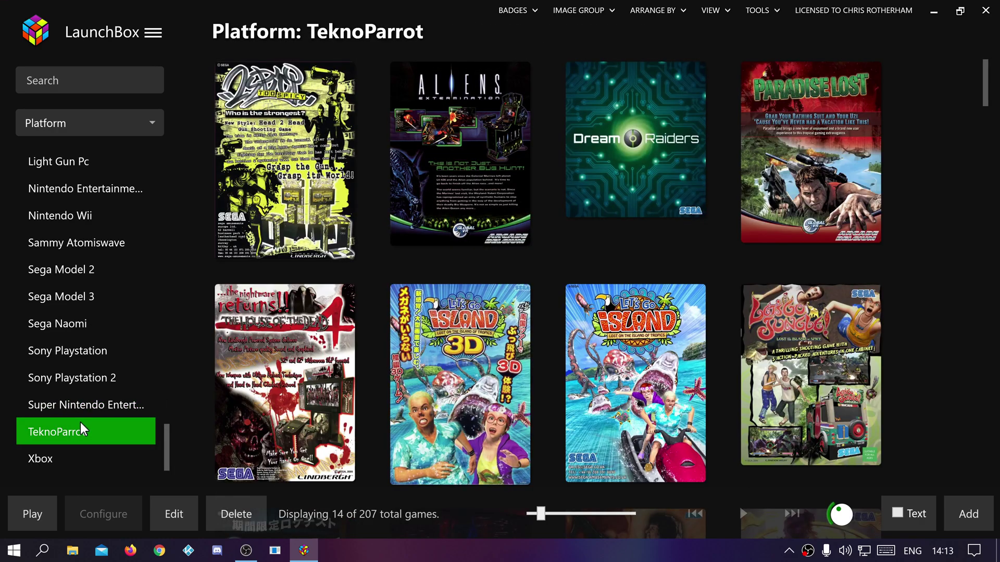
Show Let's Go Island 3D's launch path, Emulators\TeknoParrot\Lets Go Island 3D.bat, with no emulator.
right_click(465, 358)
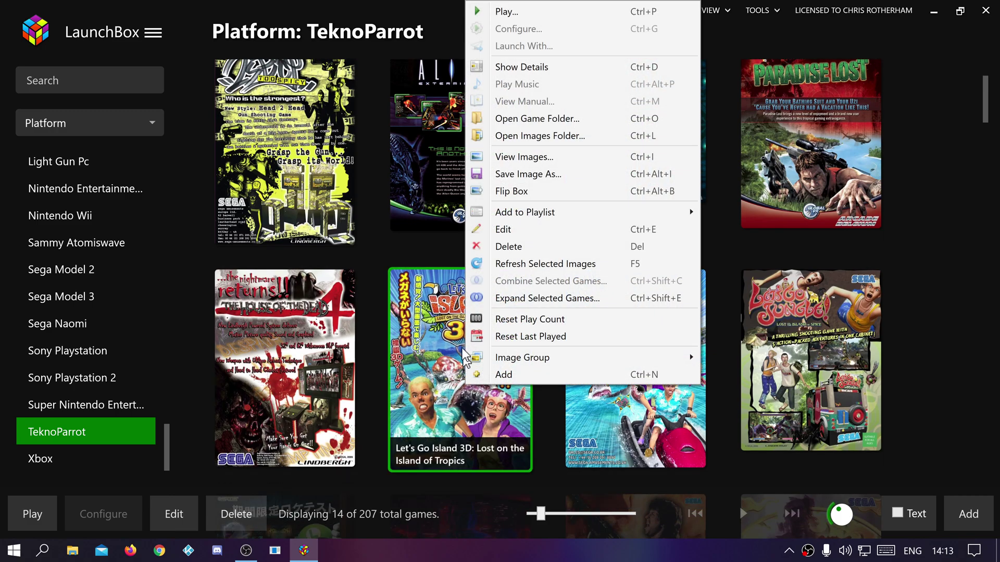
left_click(497, 232)
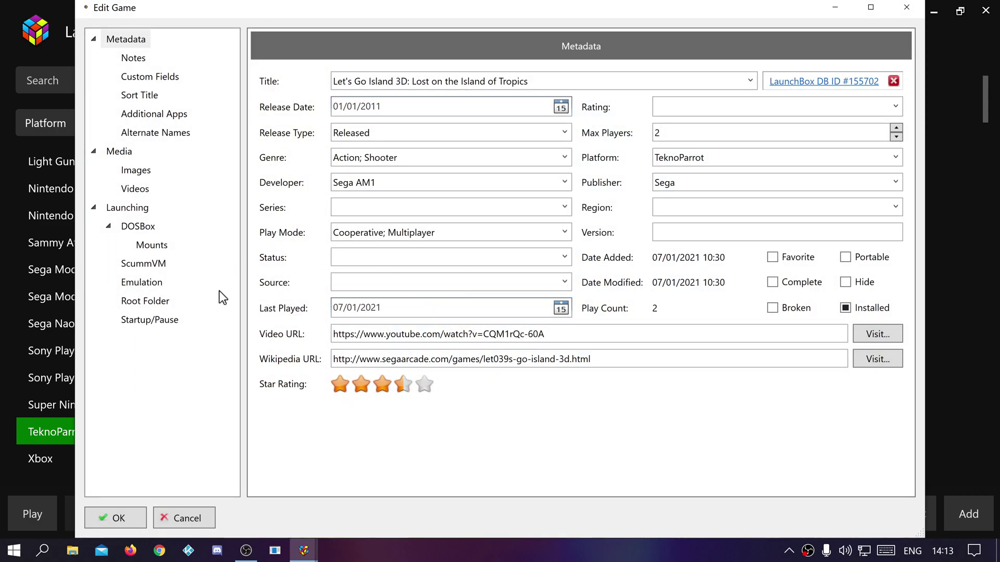
left_click(141, 284)
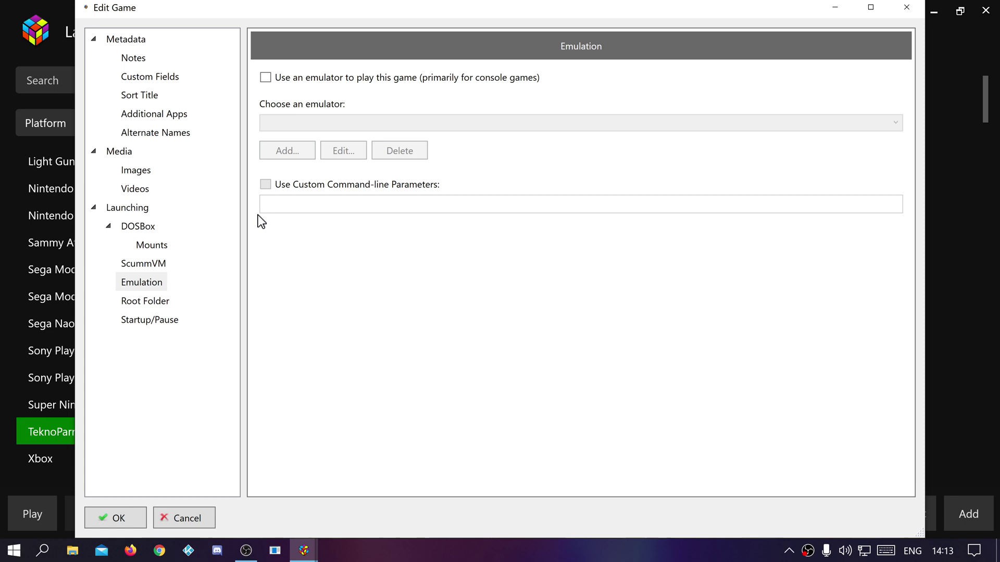
left_click(140, 210)
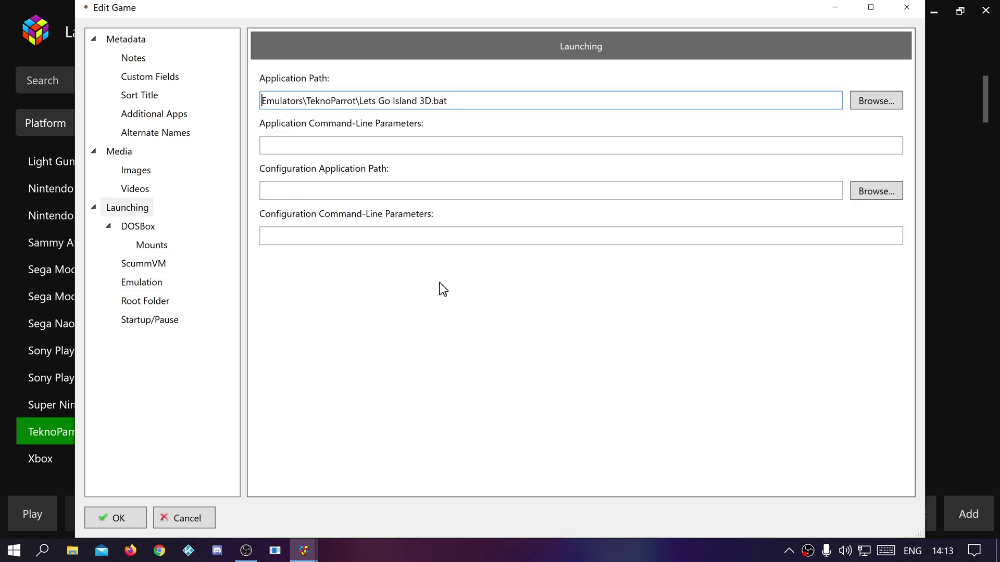
Close Let's Go Island 3D's editor, then review Virtua Cop 3's Cxbx Reloaded .ahk launch settings unchanged.
left_click(123, 519)
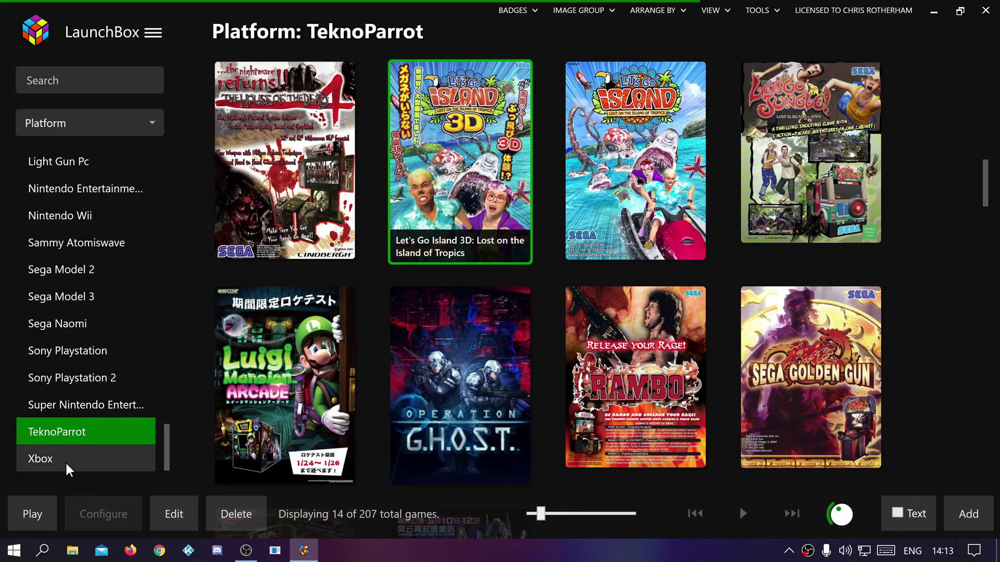
left_click(71, 458)
right_click(281, 210)
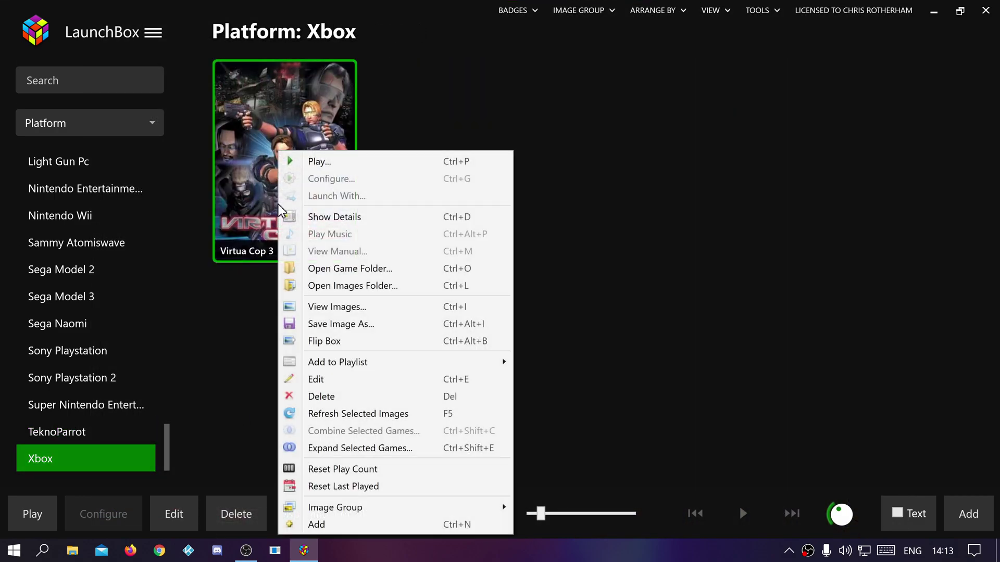
left_click(326, 381)
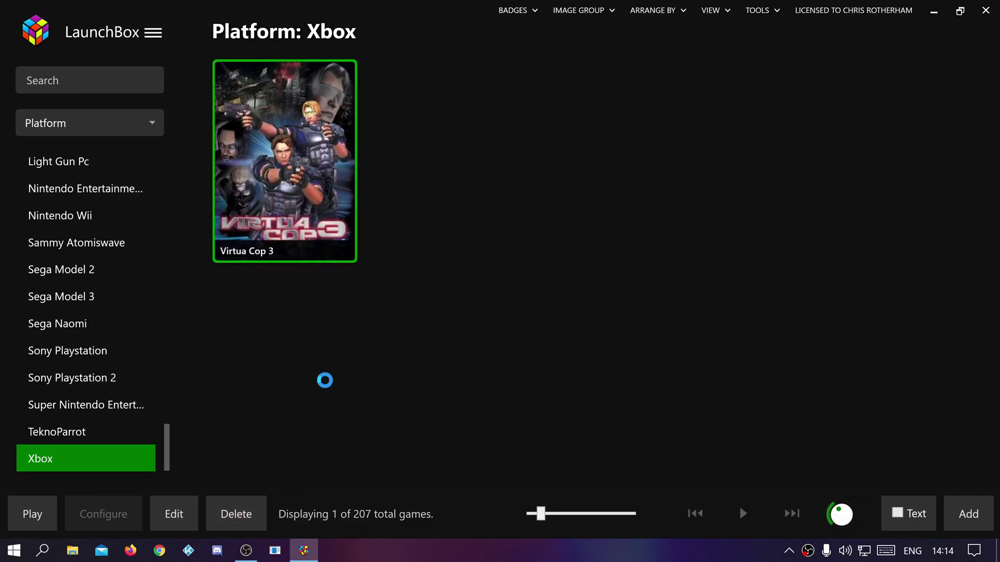
left_click(141, 284)
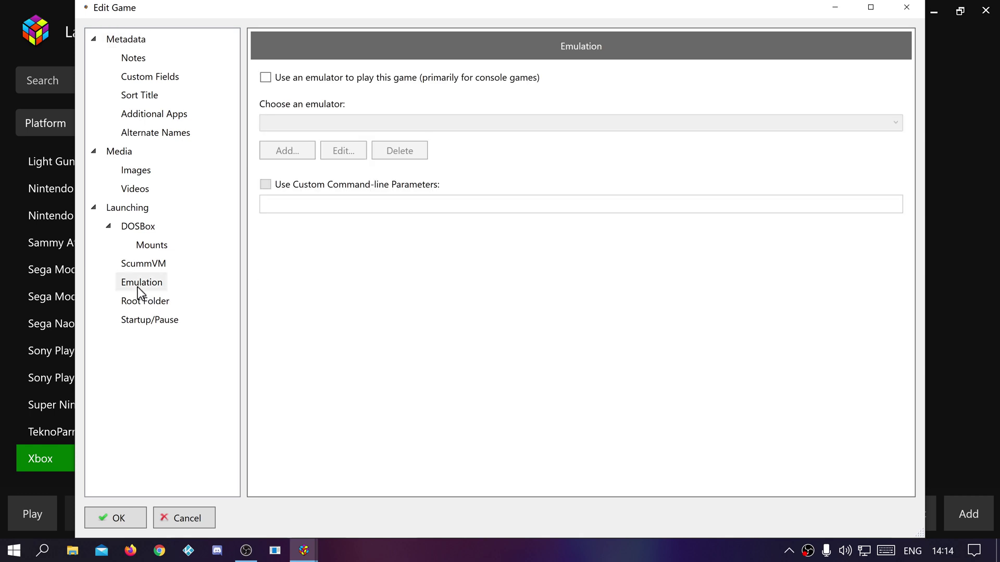
left_click(143, 213)
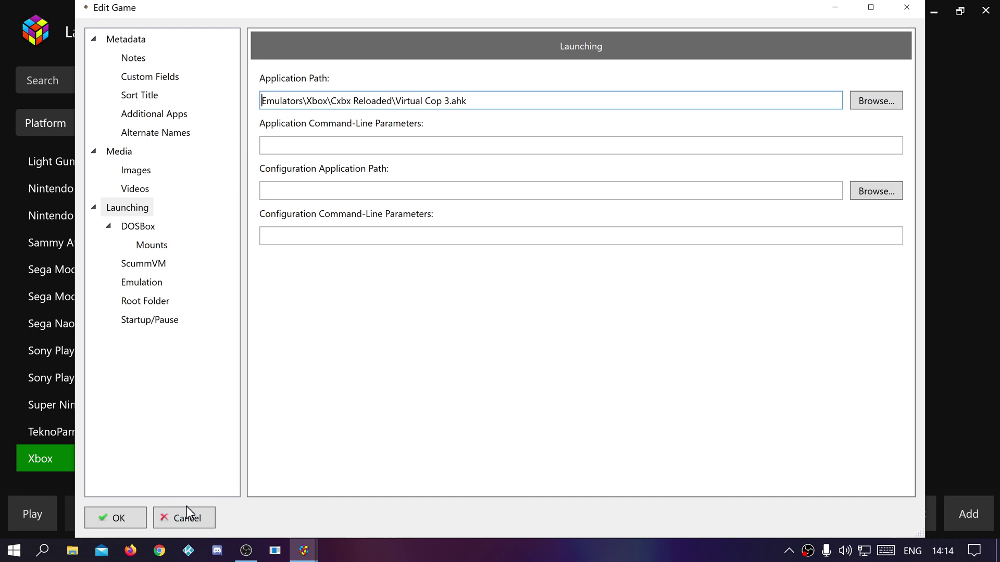
left_click(177, 518)
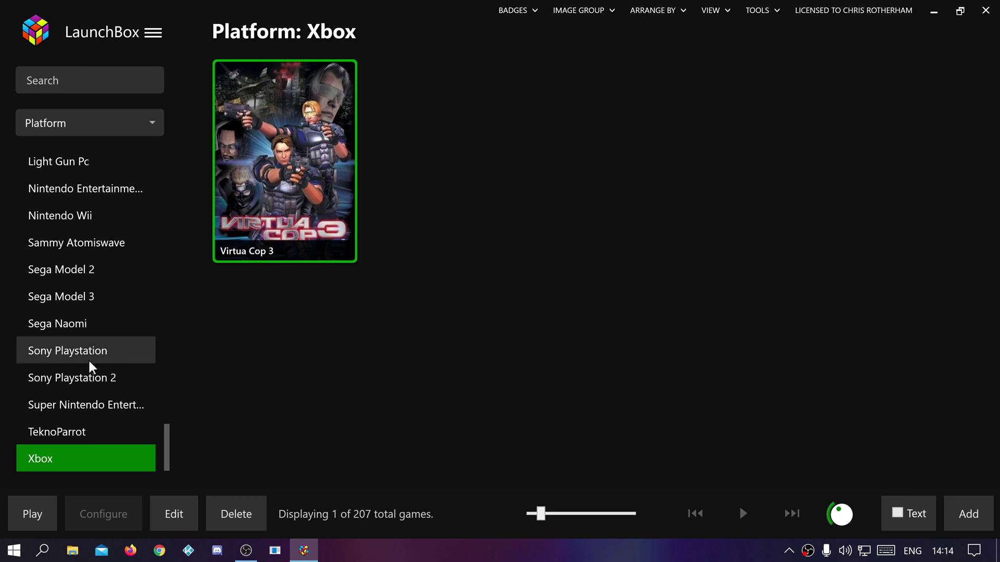
Show the Arcade games and select Bubble Trouble: Golly Ghost 2.
scroll(86, 354, "up", 1)
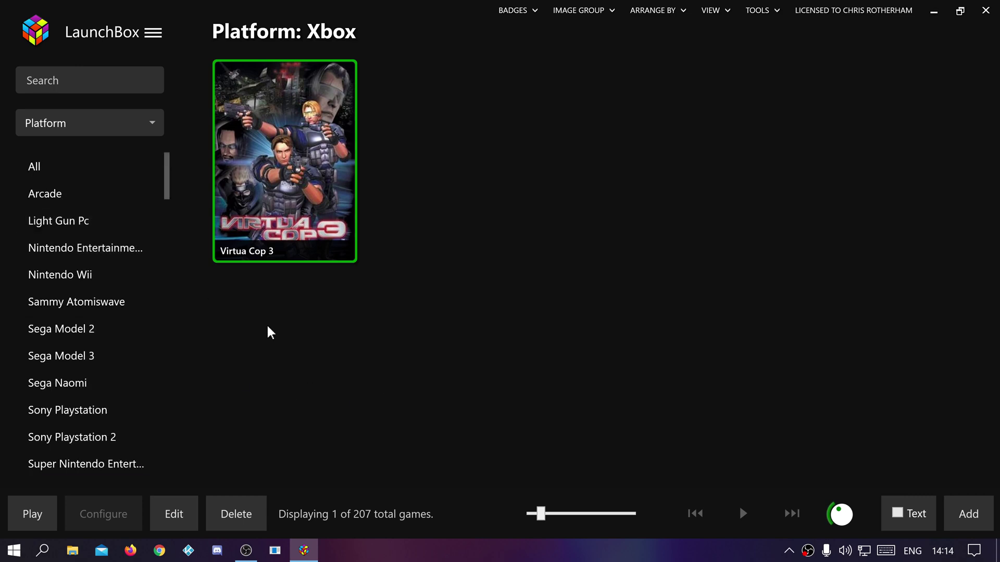
left_click(46, 195)
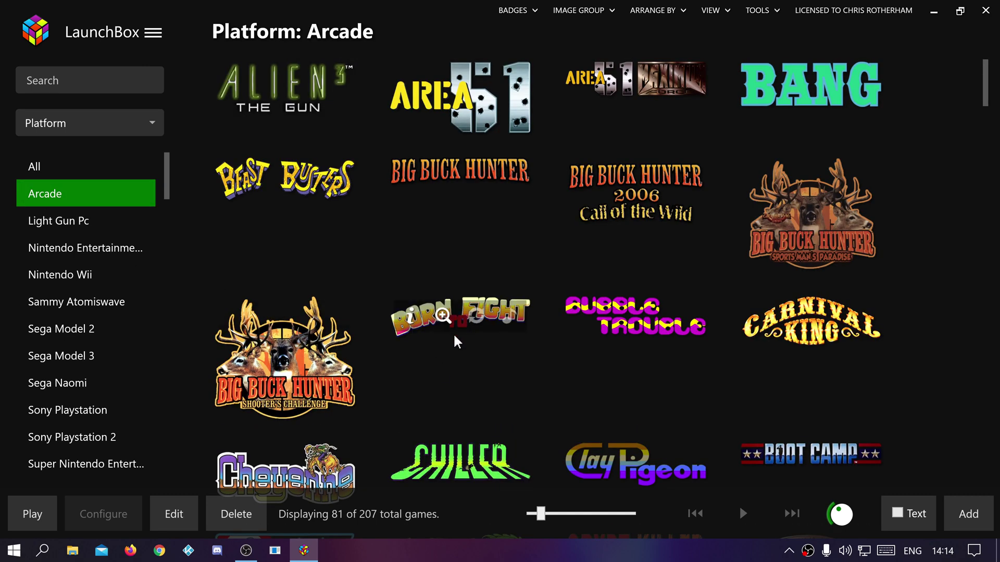
left_click(611, 327)
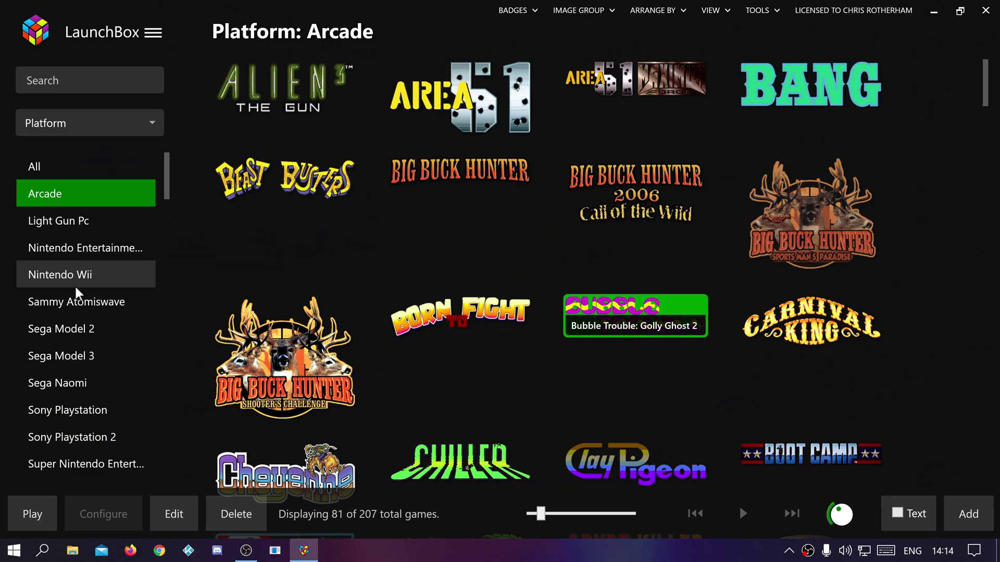
Test-launch Big Buck Hunter Pro from the Nintendo Wii list, then show Sega Naomi's games.
left_click(74, 284)
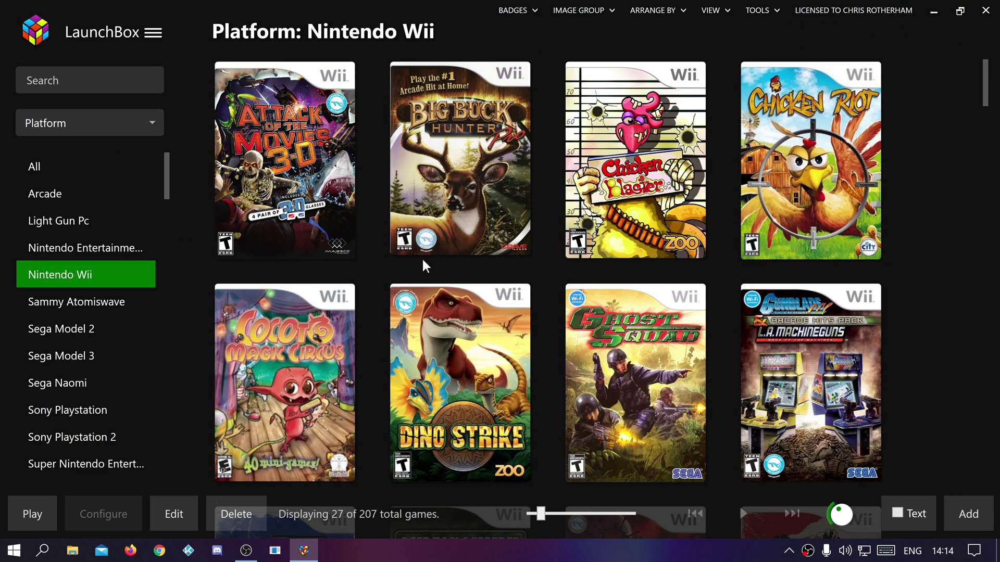
double_click(455, 208)
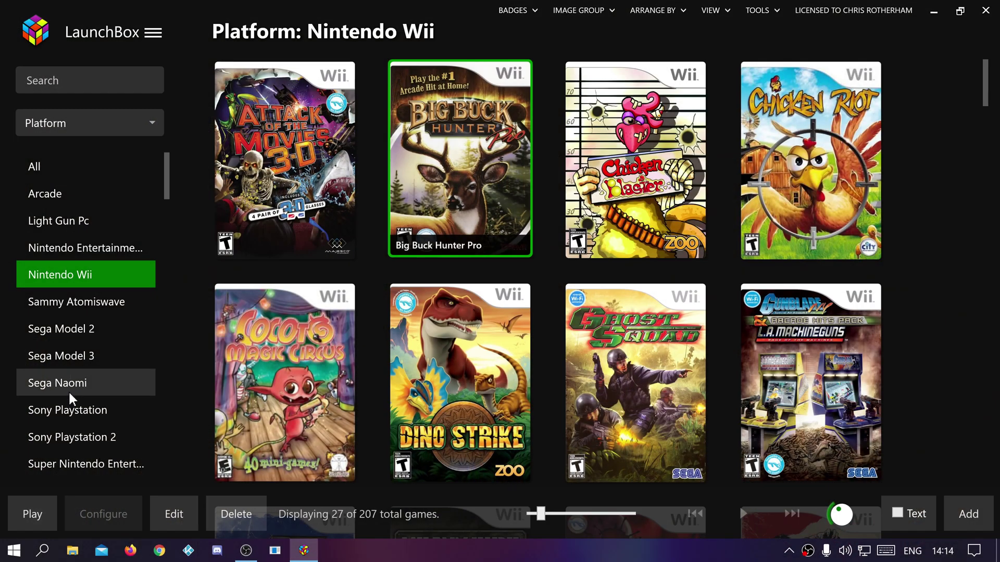
left_click(76, 386)
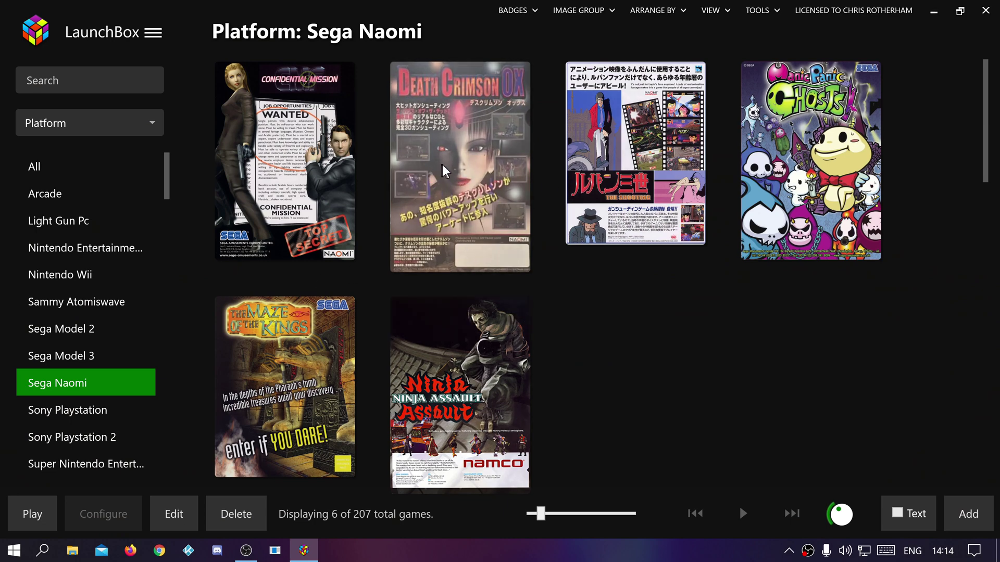
Review Death Crimson OX's Startup/Pause screen overrides and cancel out of the startup settings unchanged.
right_click(445, 195)
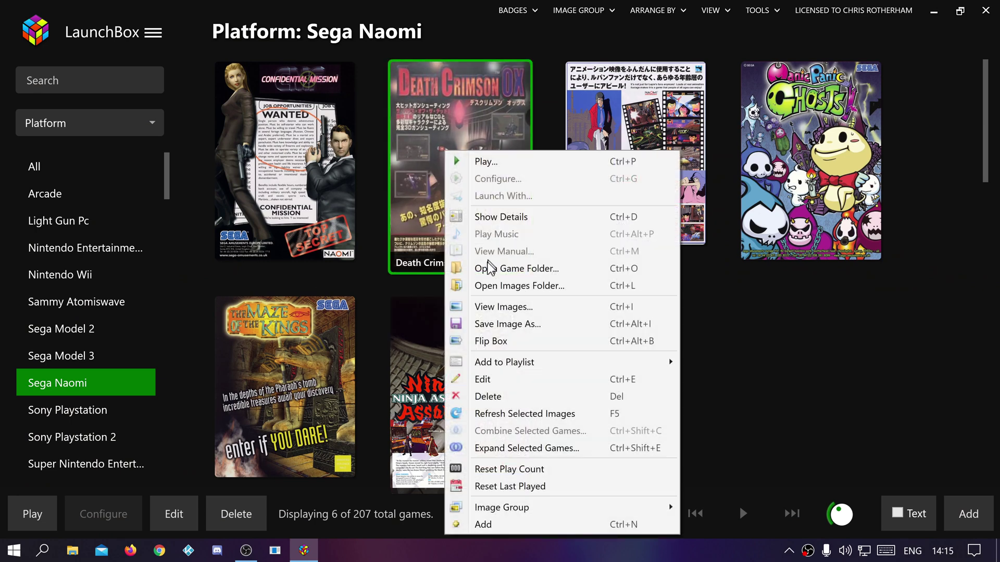
left_click(483, 386)
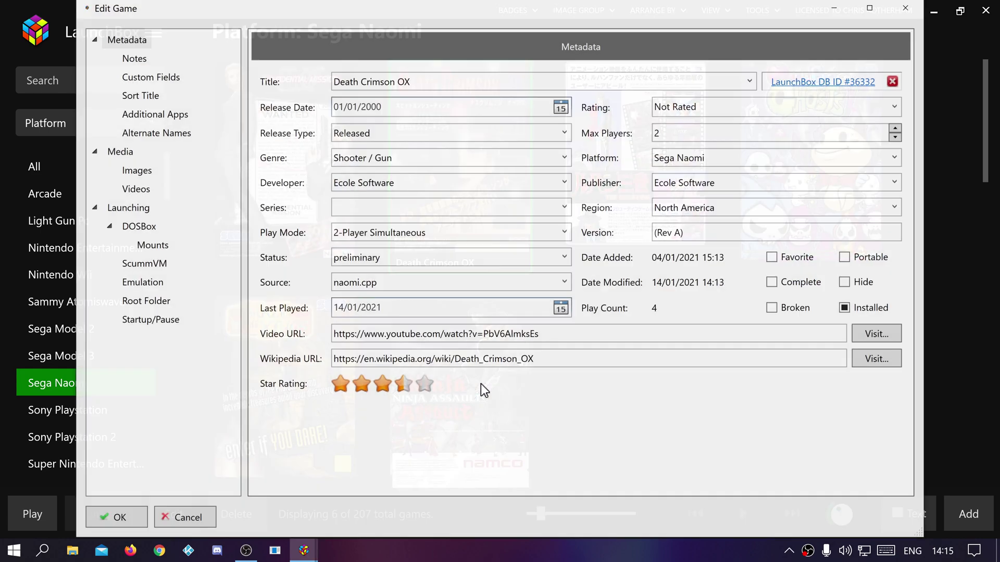
left_click(163, 325)
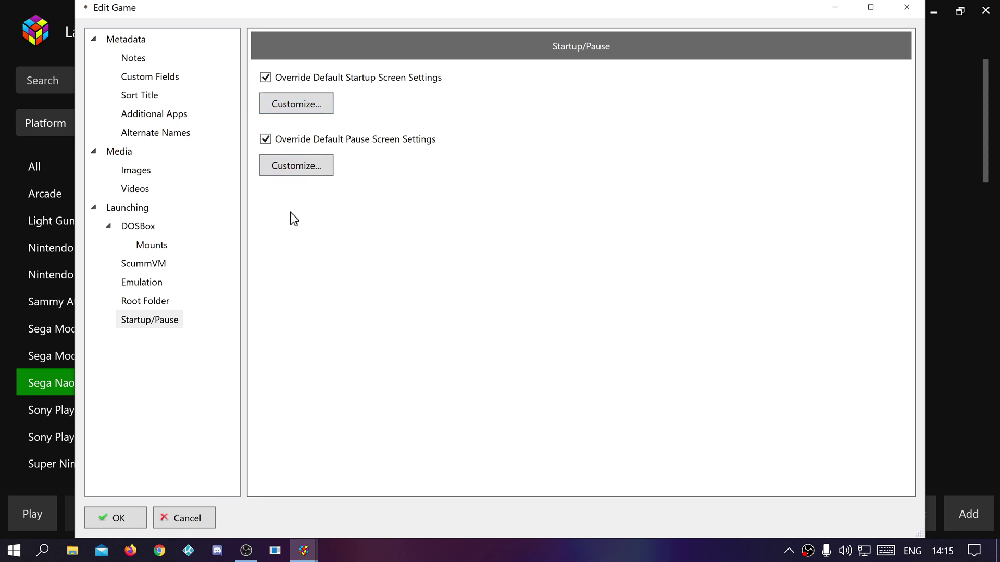
left_click(285, 106)
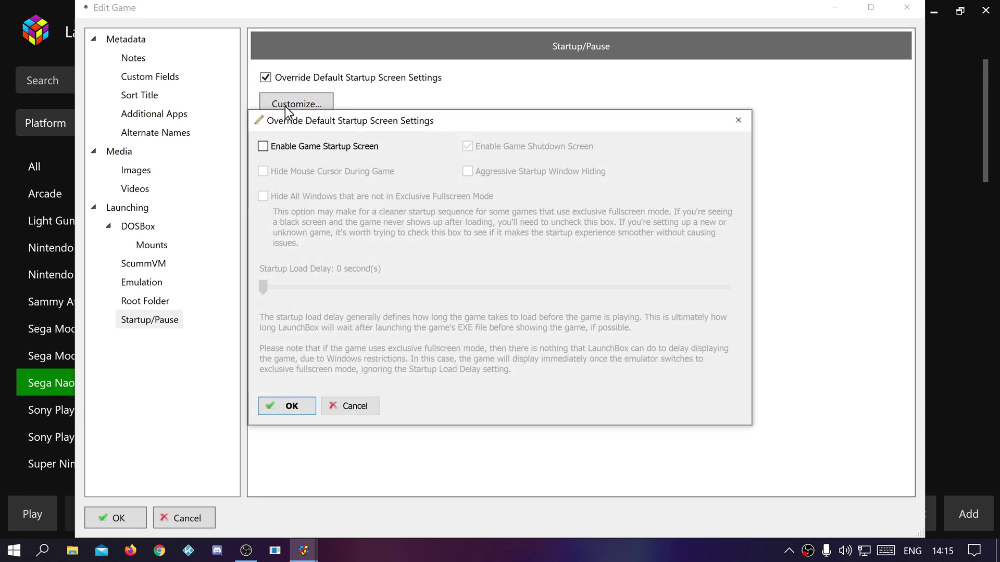
left_click(374, 408)
Save the editor, then test-launch Manic Panic Ghosts! in Demul up to the NAOMI boot screen.
left_click(120, 517)
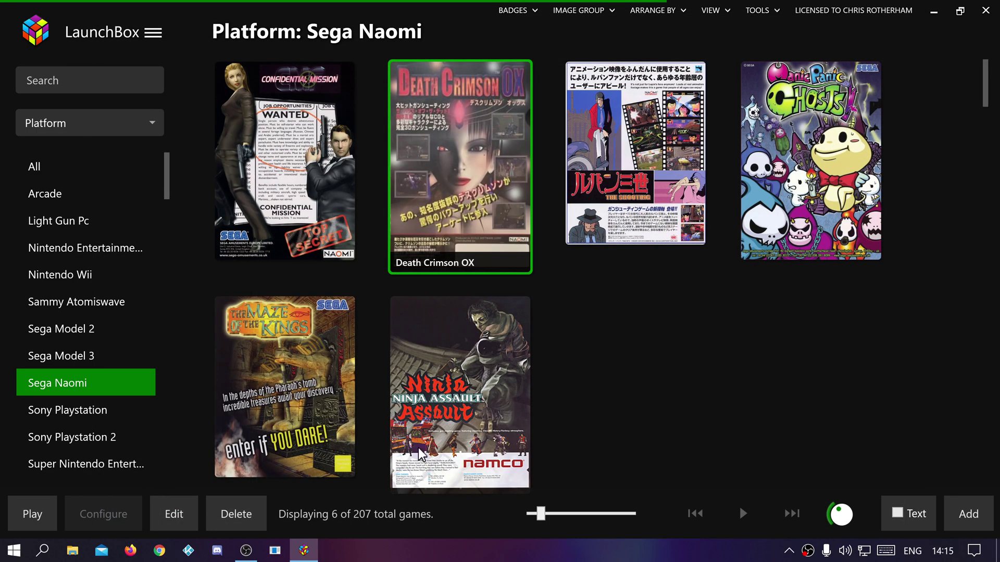
double_click(816, 165)
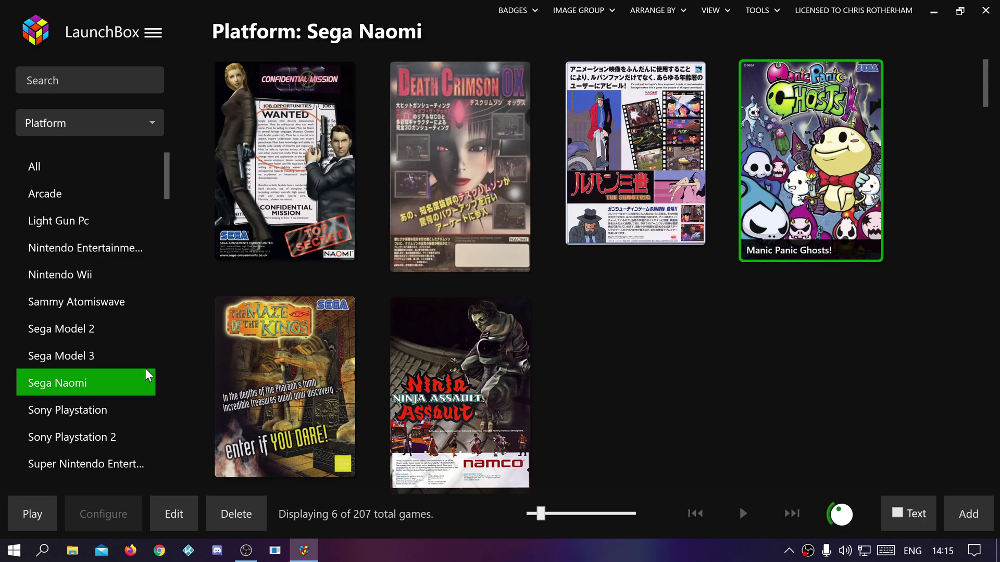
scroll(100, 315, "down", 1)
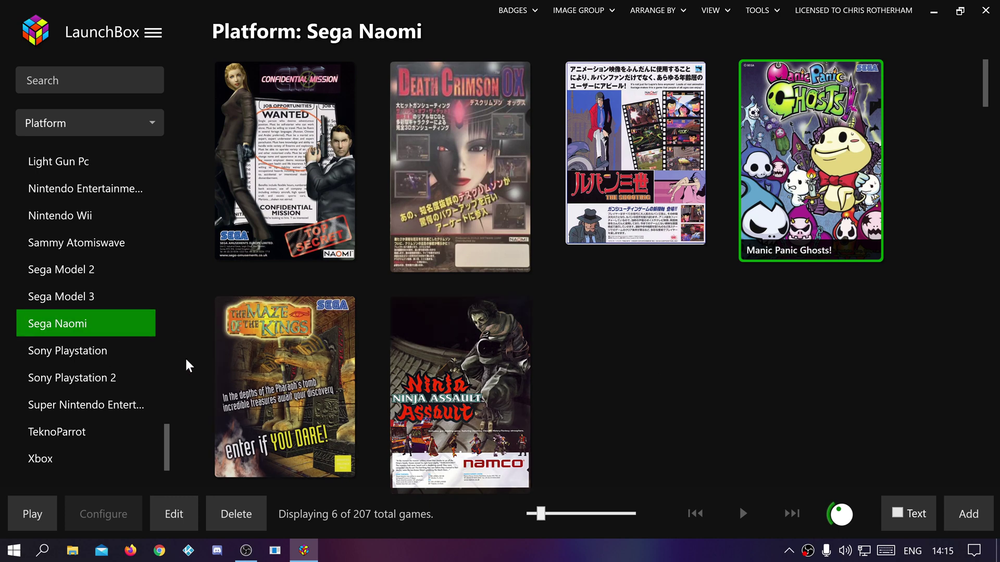
scroll(132, 345, "up", 2)
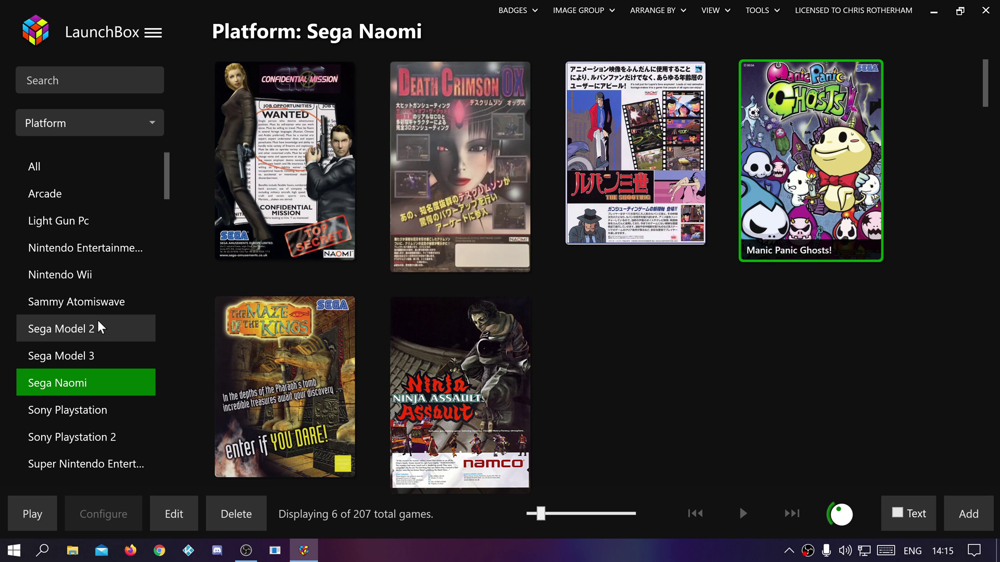
Browse the Nintendo Wii game collection.
left_click(60, 272)
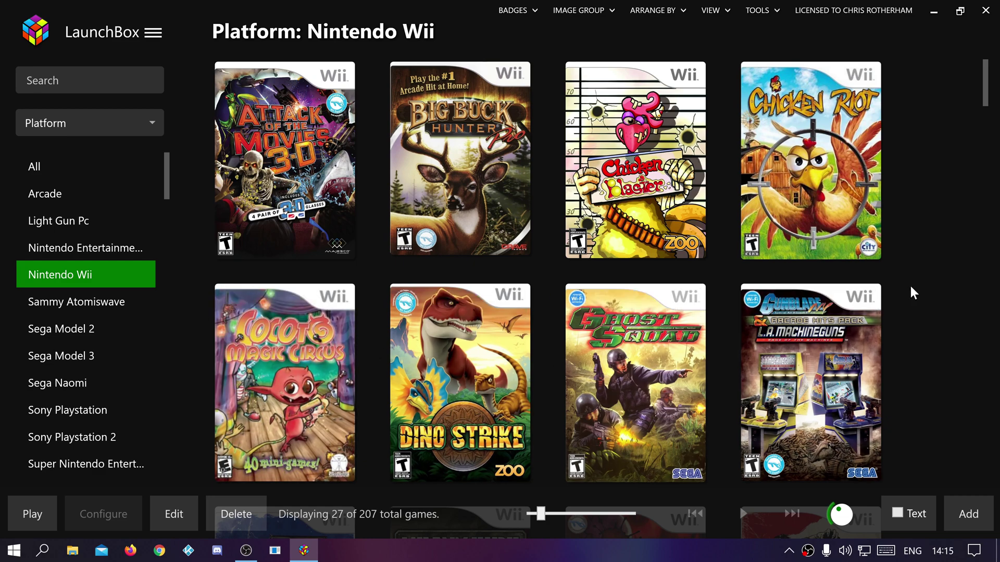
scroll(910, 285, "down", 4)
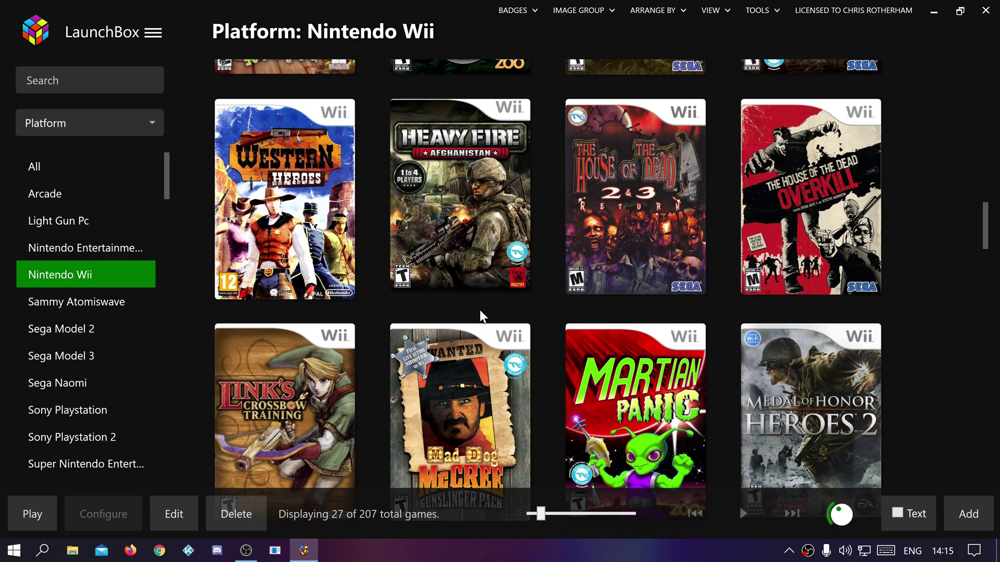
scroll(480, 310, "down", 2)
scroll(482, 310, "down", 5)
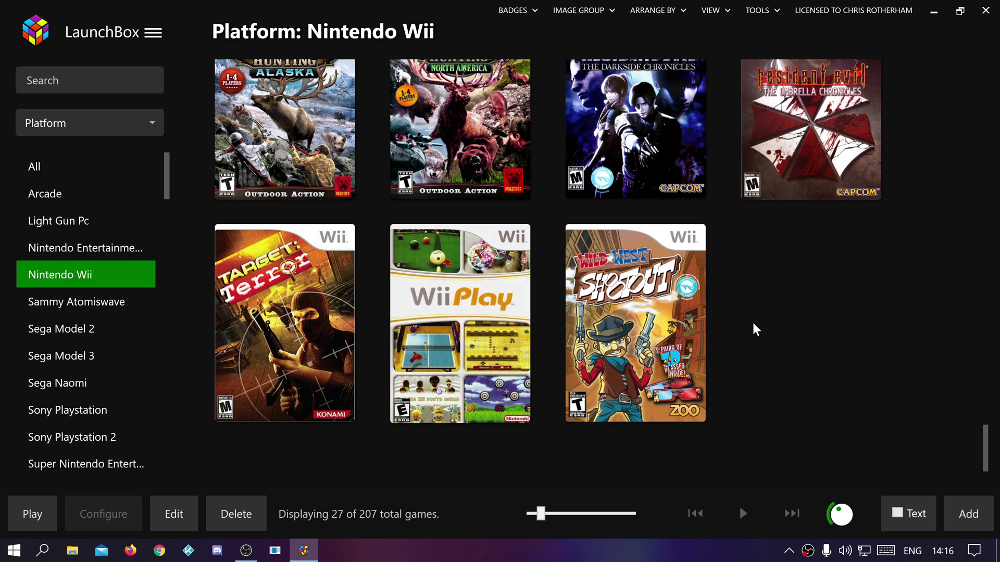
scroll(752, 328, "up", 6)
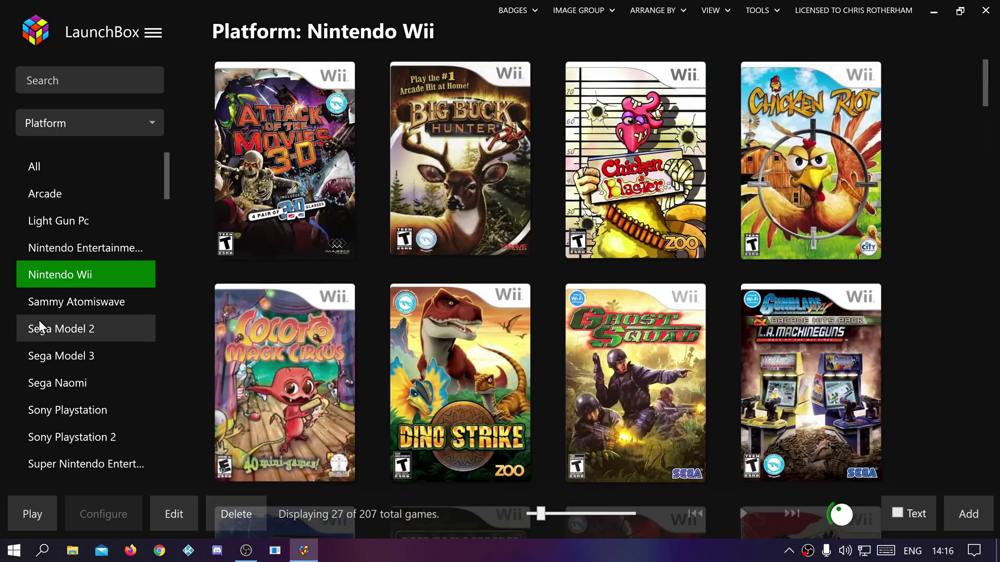
Show the Light Gun Pc platform and scroll through its 16 game covers.
left_click(57, 221)
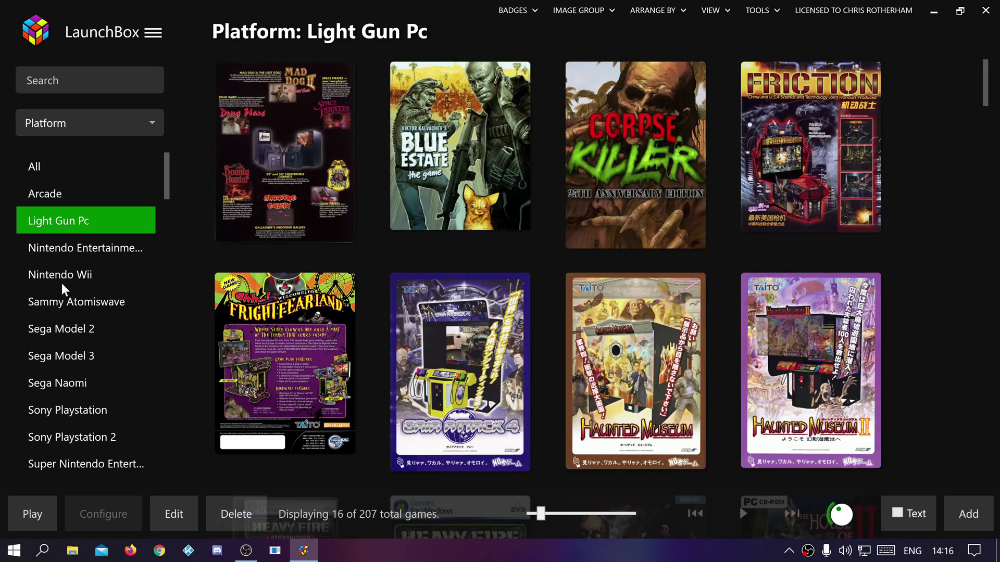
scroll(401, 307, "down", 5)
scroll(108, 345, "down", 2)
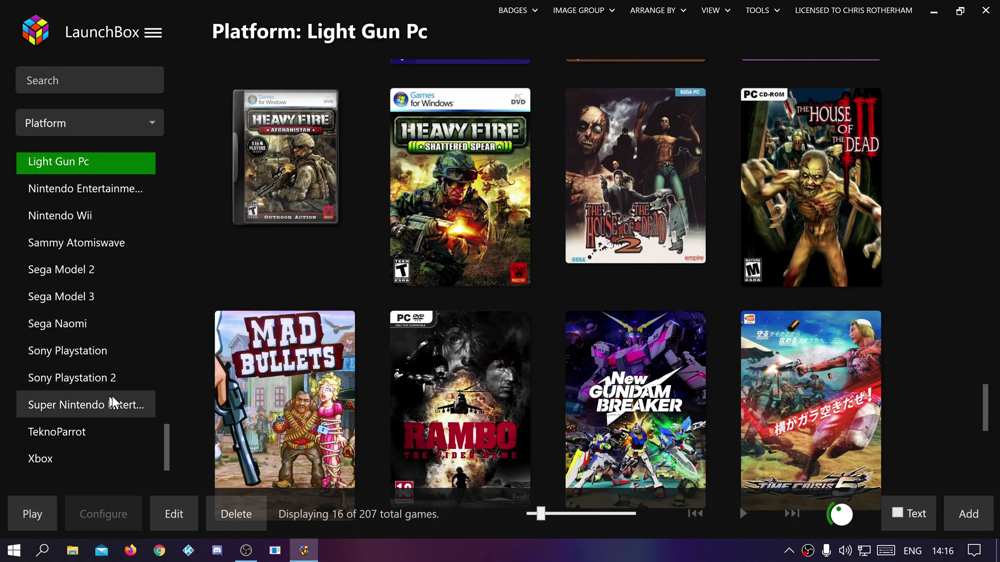
scroll(383, 352, "up", 5)
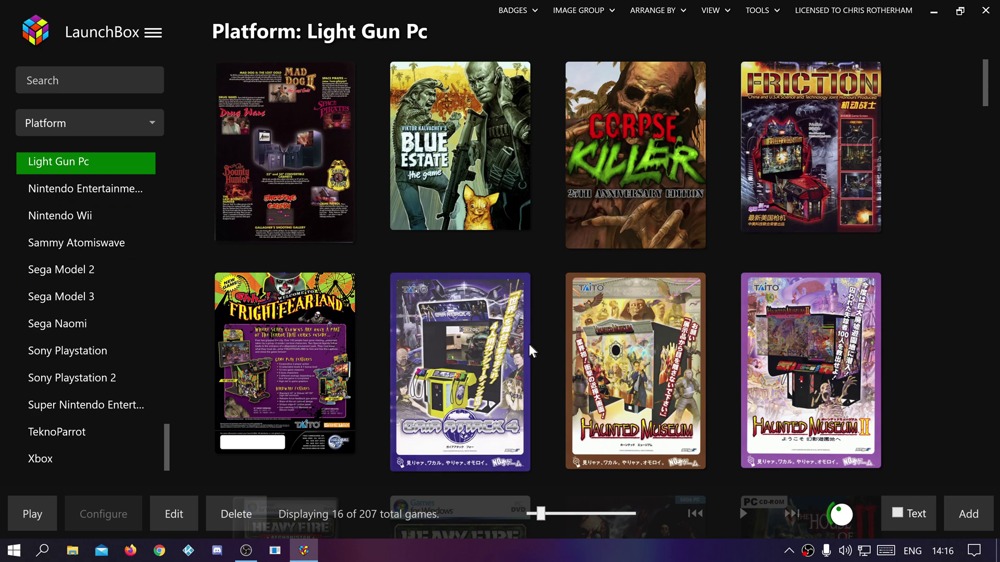
mouse_move(432, 307)
scroll(432, 307, "down", 5)
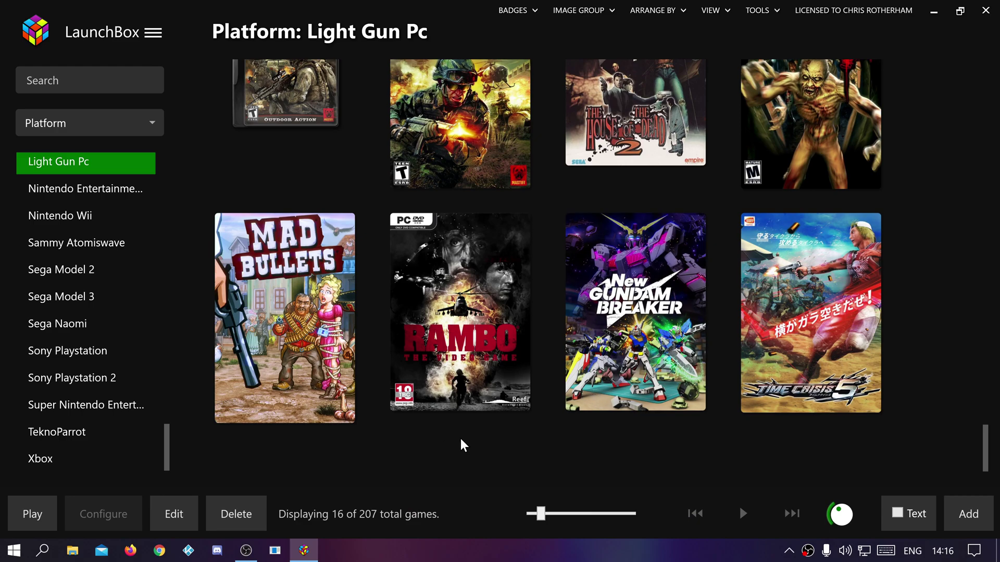
scroll(524, 436, "up", 7)
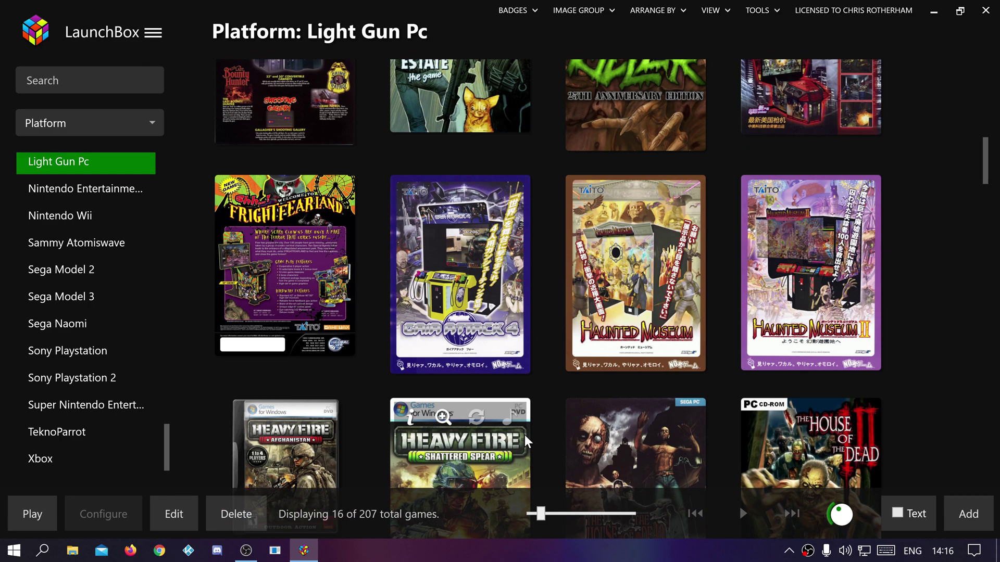